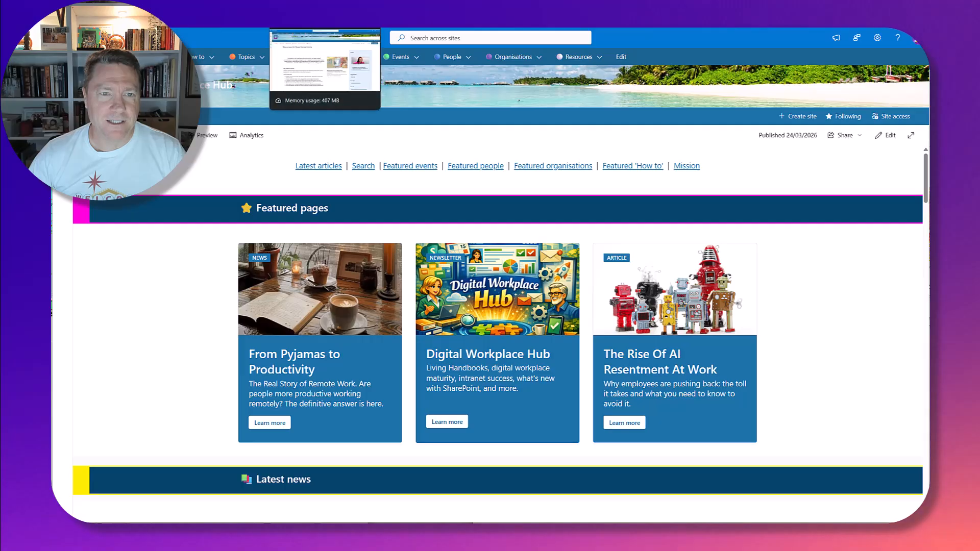
Step: Open the "Neuroscience for Clearer Internal Comms" article and examine its quote, summary, related pages and metadata sidebar
click(317, 6)
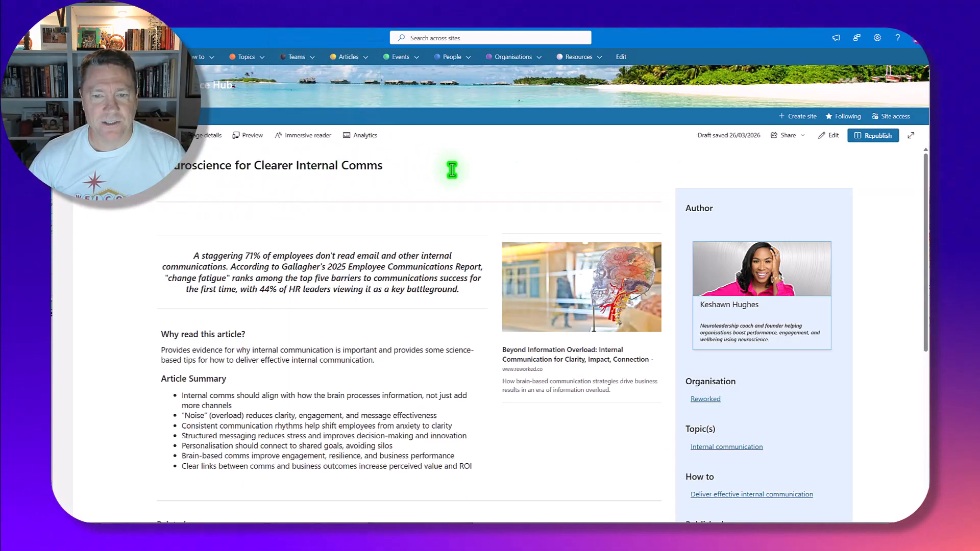
scroll(452, 170, down, 1)
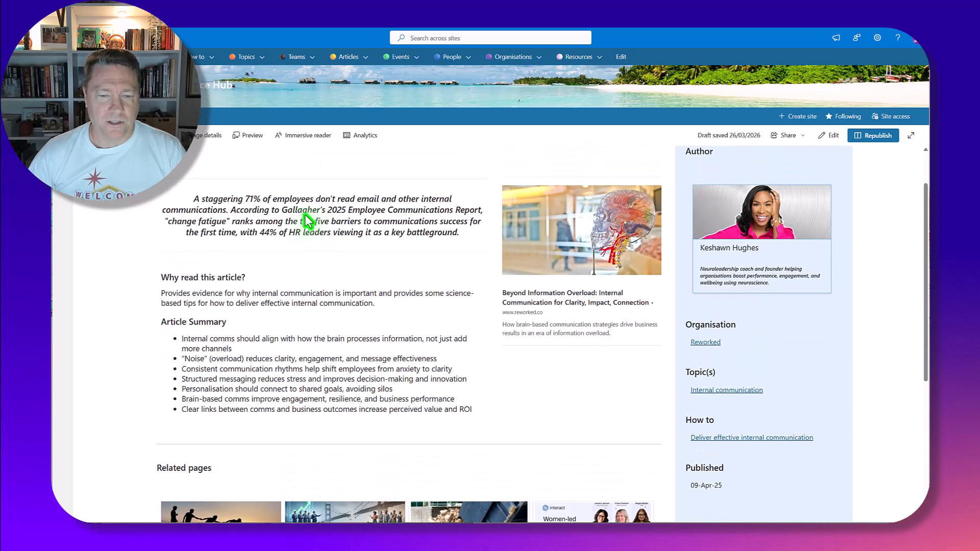
scroll(305, 214, up, 1)
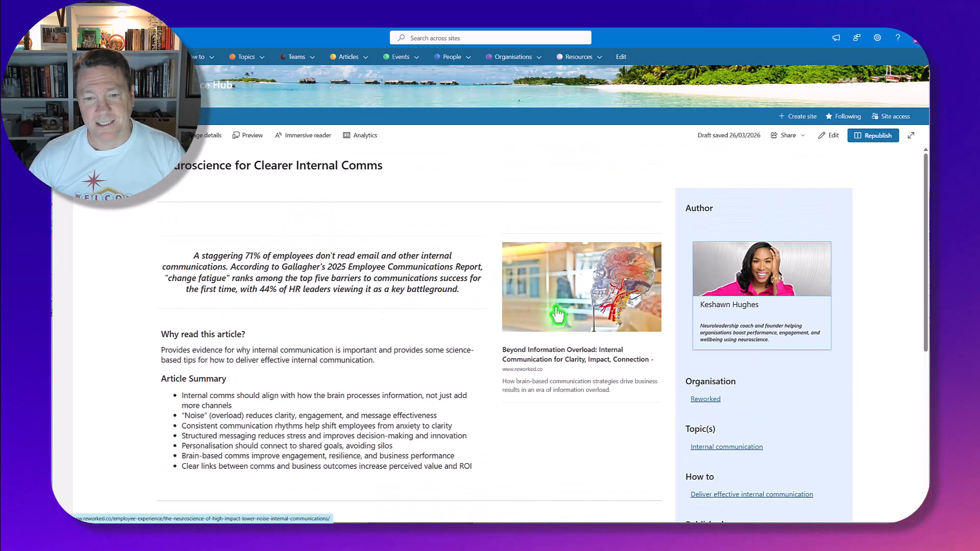
scroll(562, 266, down, 1)
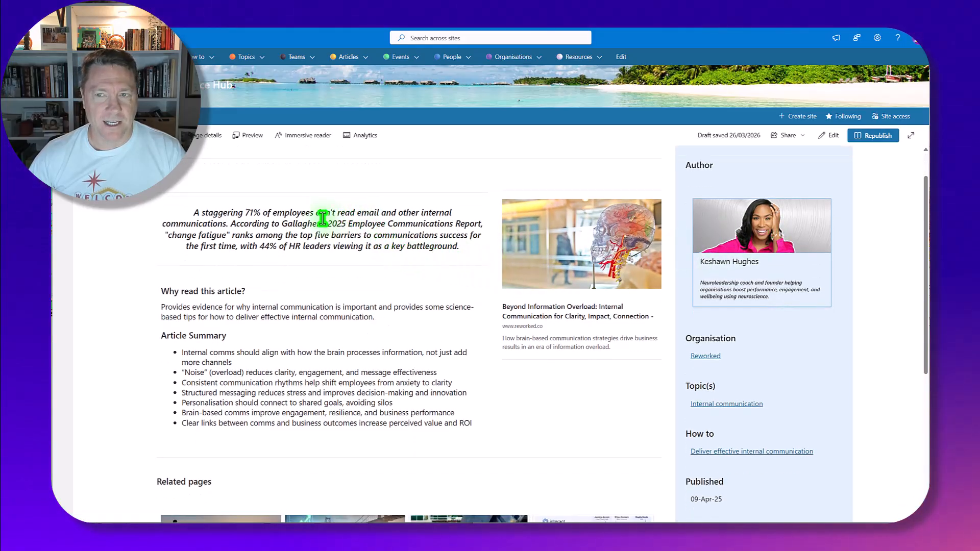
scroll(276, 255, down, 1)
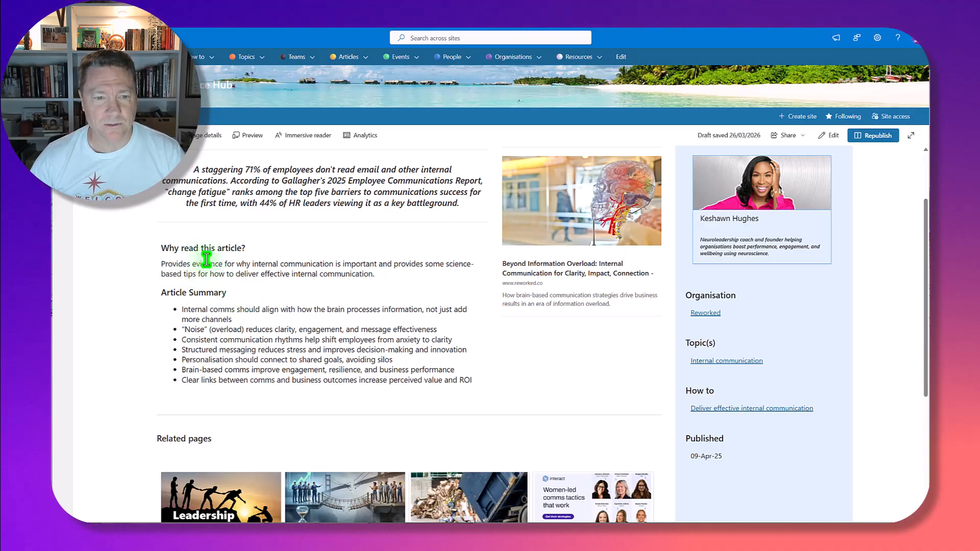
scroll(207, 260, down, 3)
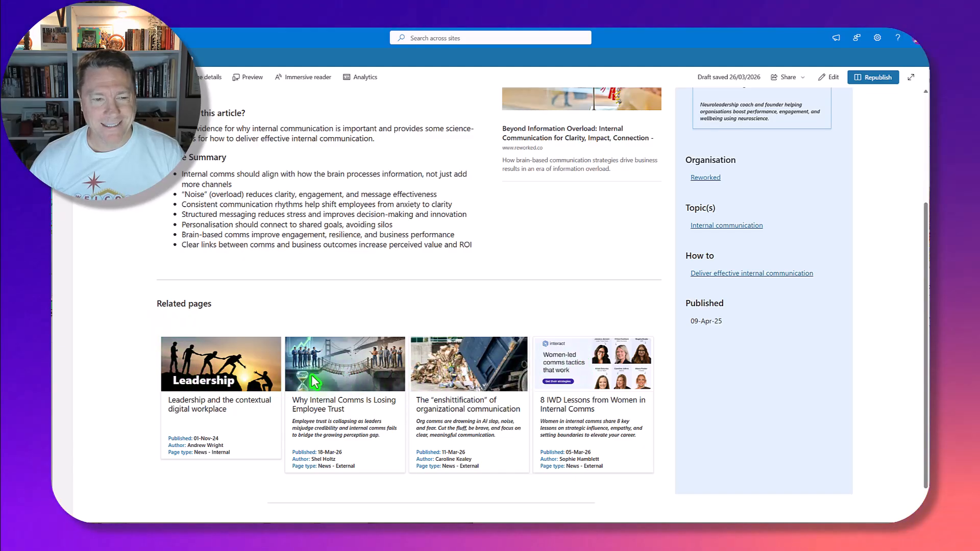
scroll(335, 317, up, 1)
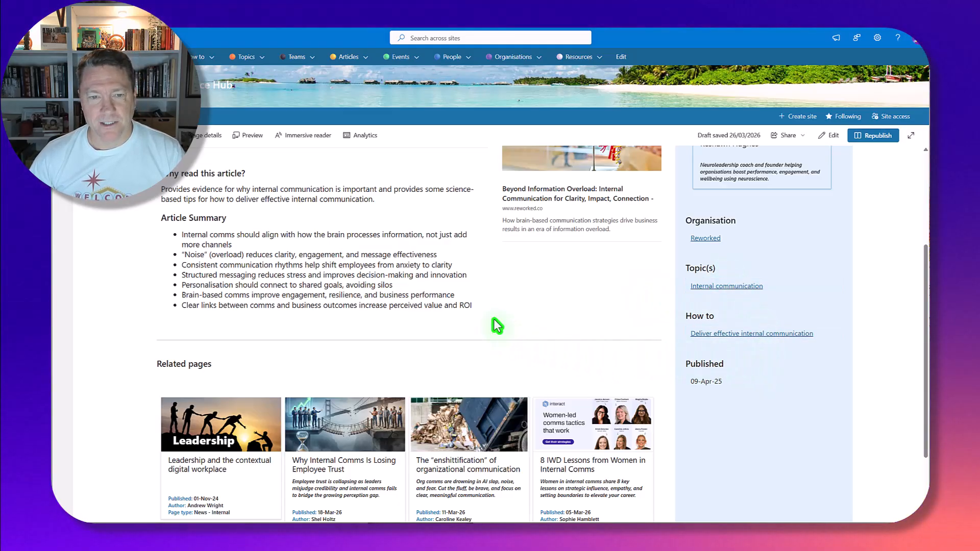
scroll(364, 294, up, 2)
scroll(300, 272, up, 1)
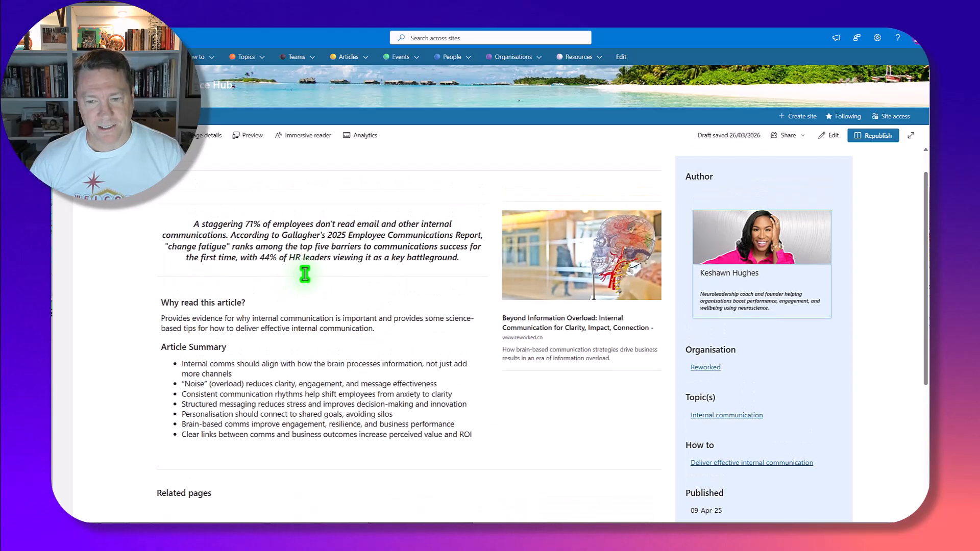
scroll(305, 274, down, 2)
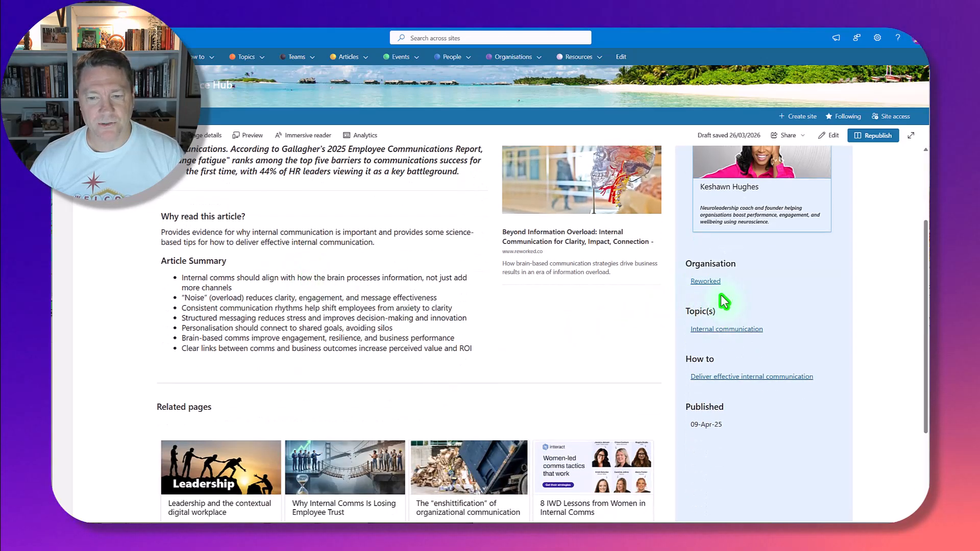
Step: Open the linked "Deliver effective internal communication" how-to page and review its guidance and related pages
click(747, 377)
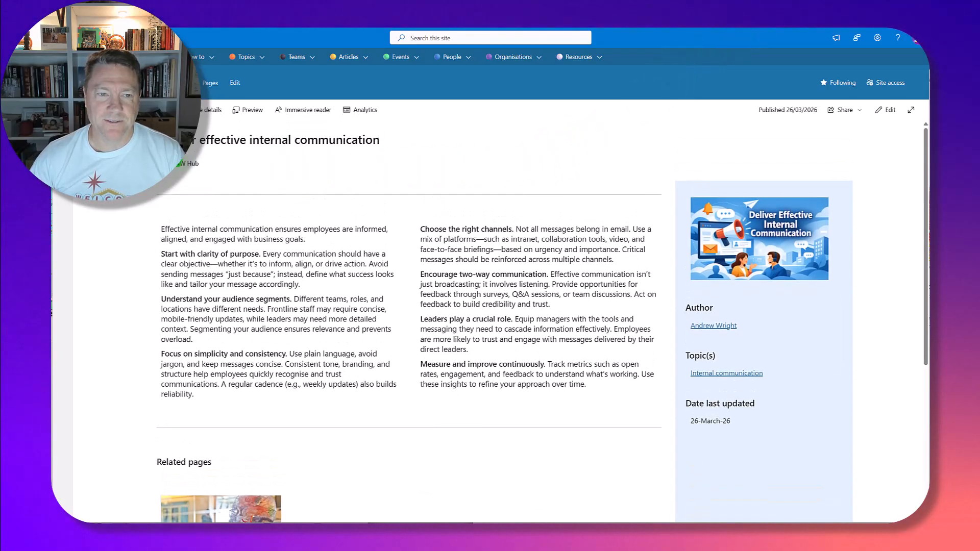
scroll(339, 149, down, 3)
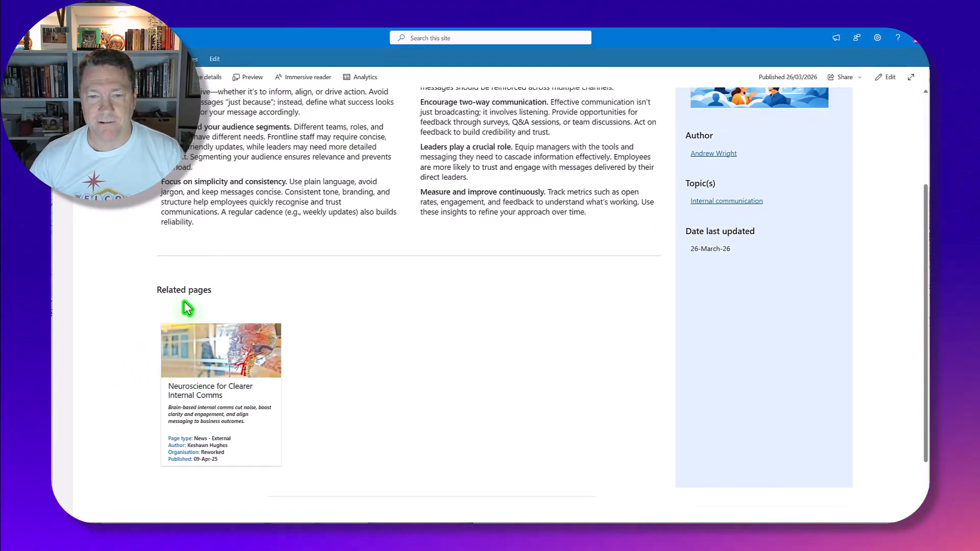
scroll(183, 302, up, 1)
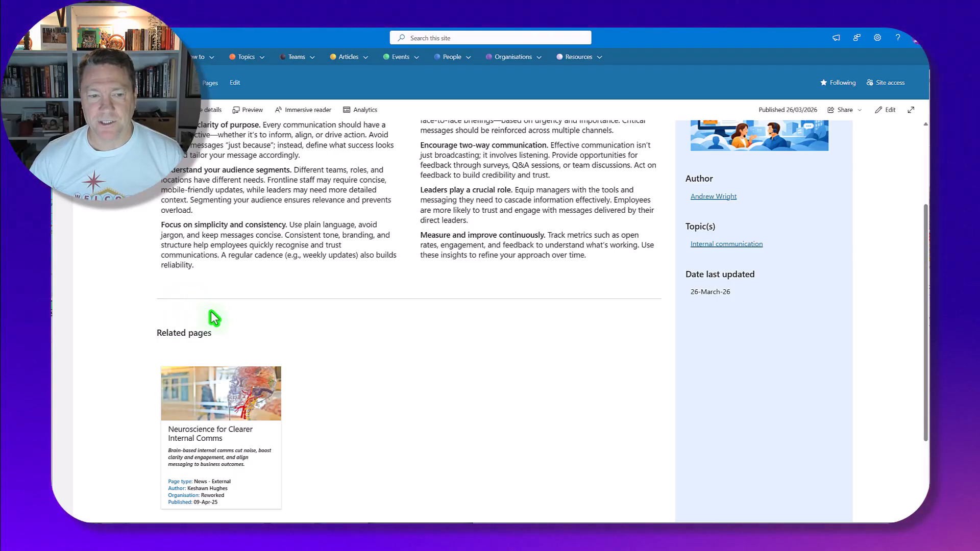
scroll(306, 246, up, 3)
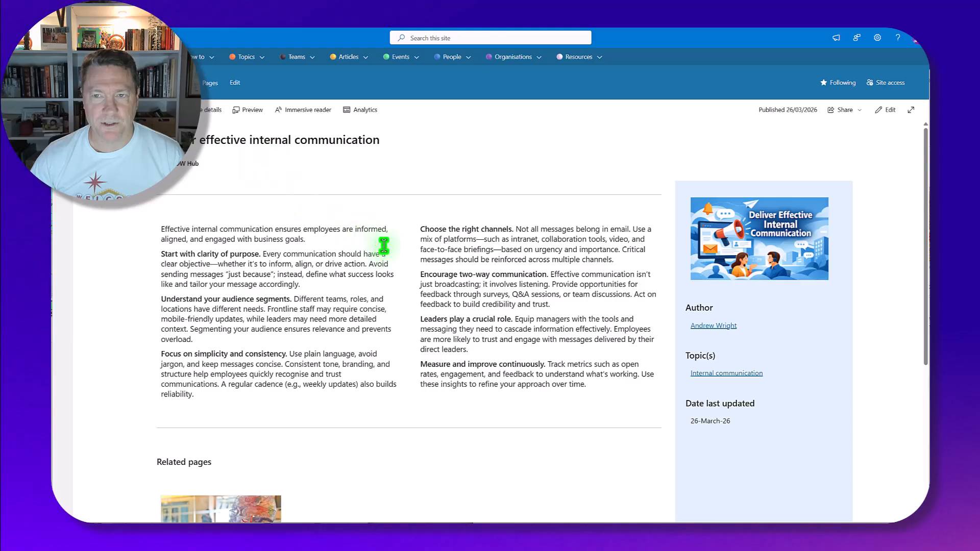
scroll(384, 246, down, 5)
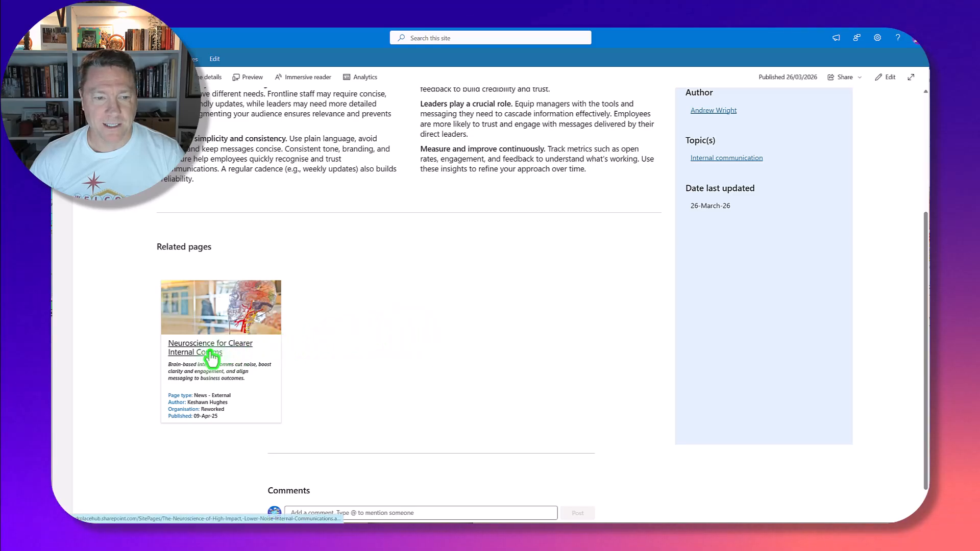
Step: Return to the "Neuroscience for Clearer Internal Comms" article through the related pages and open its author's profile page
click(251, 351)
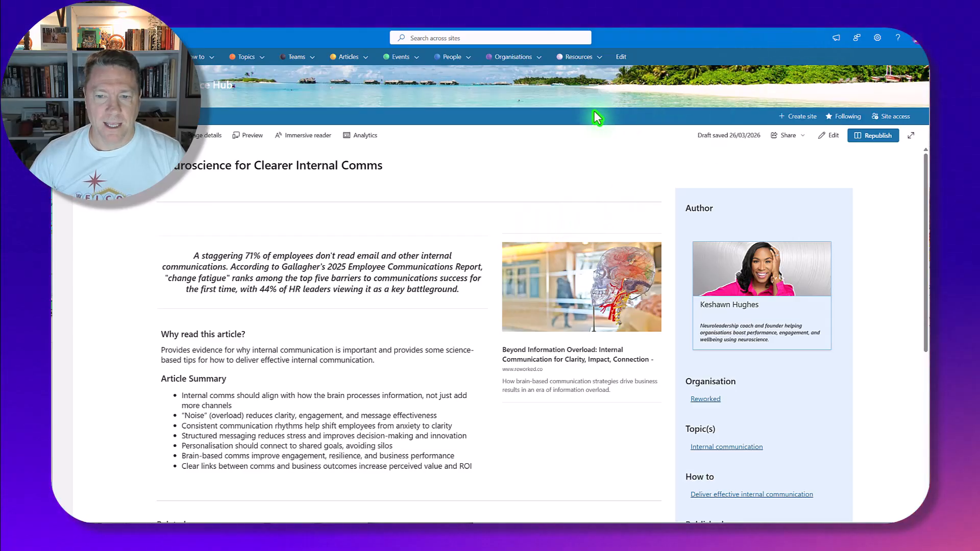
scroll(540, 185, down, 3)
scroll(538, 195, up, 3)
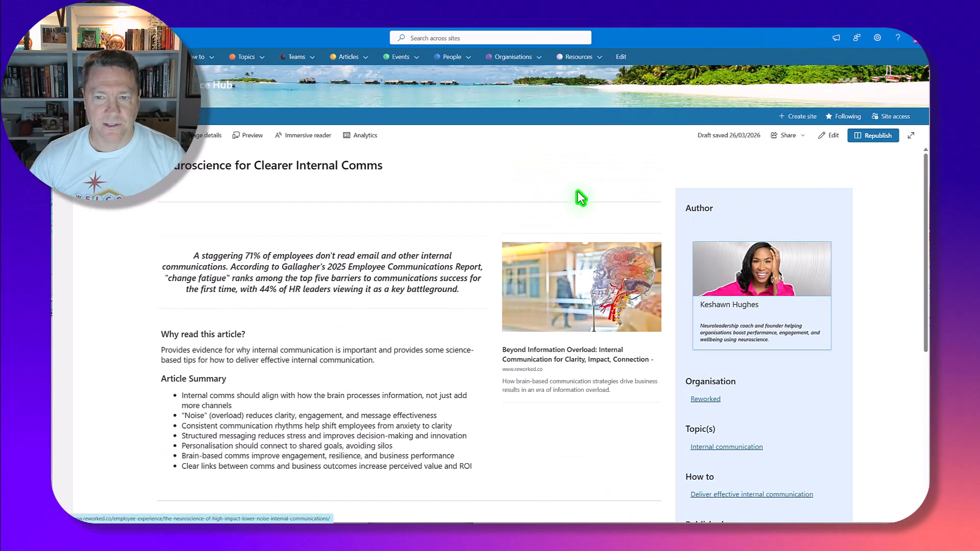
click(726, 306)
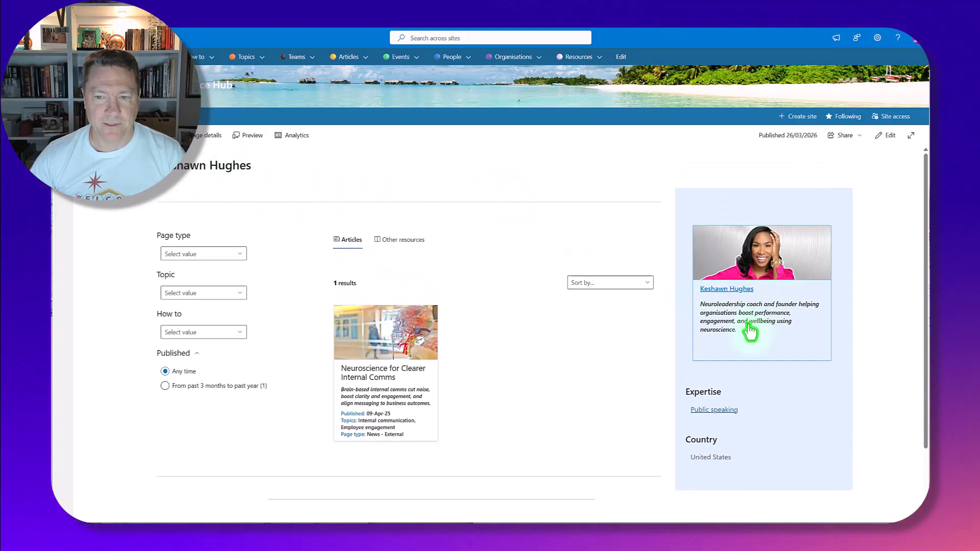
Step: Open the neuroscience article from the author's page and review its content, sidebar links and related pages
click(368, 377)
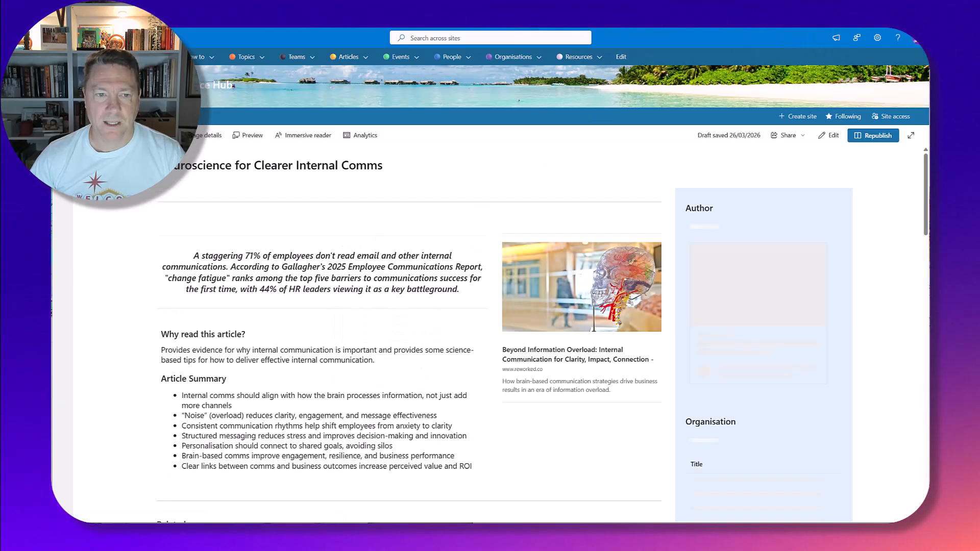
scroll(377, 240, down, 4)
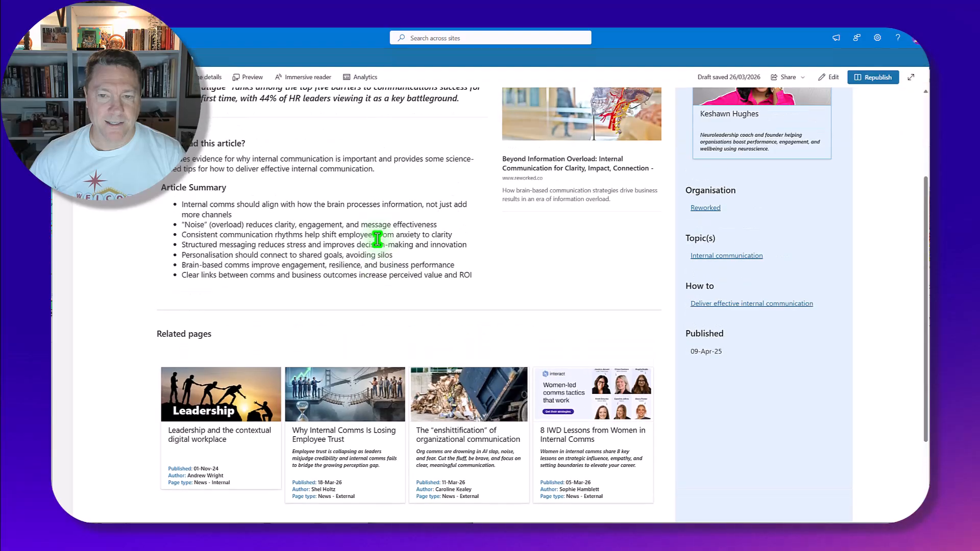
scroll(377, 240, up, 4)
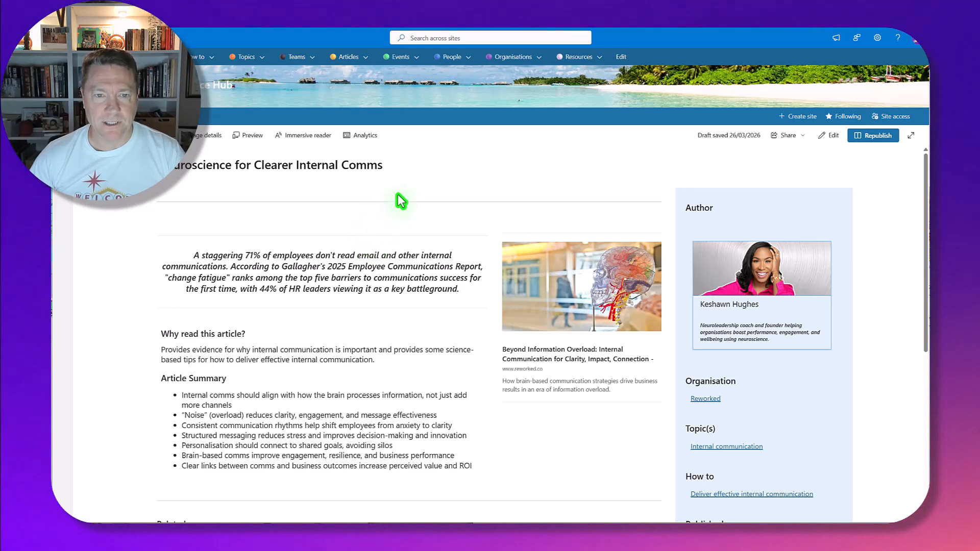
scroll(490, 179, down, 1)
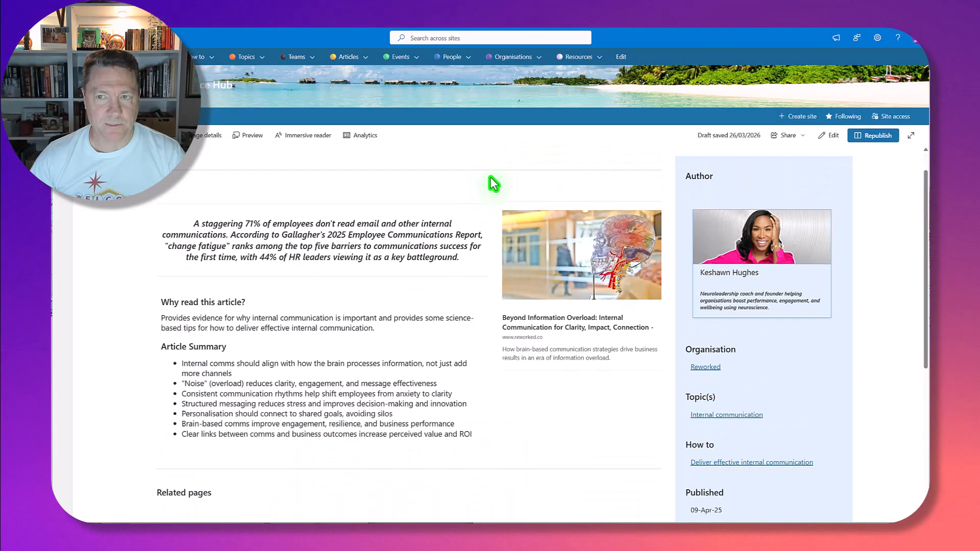
scroll(491, 176, up, 1)
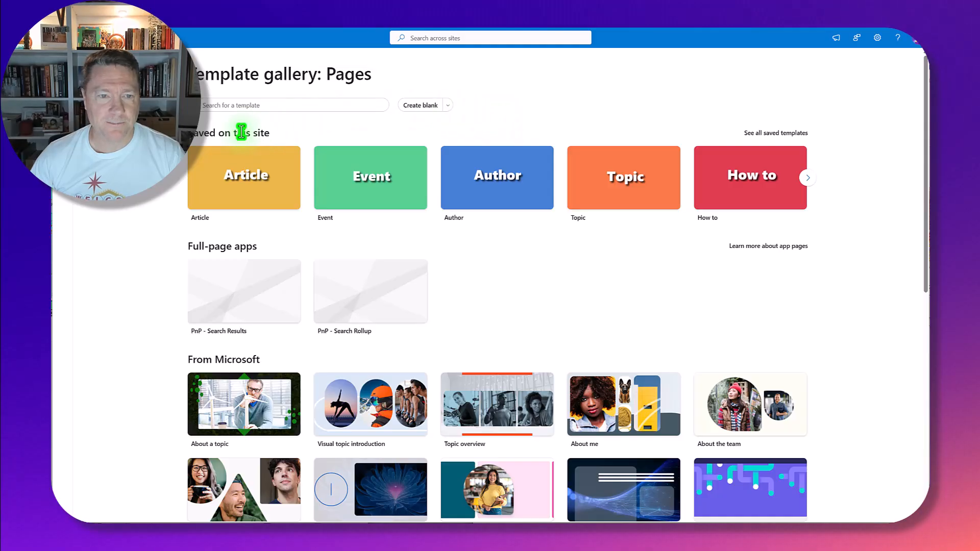
Step: Create a new page from the site's saved Article template and close the Toolbox
click(247, 181)
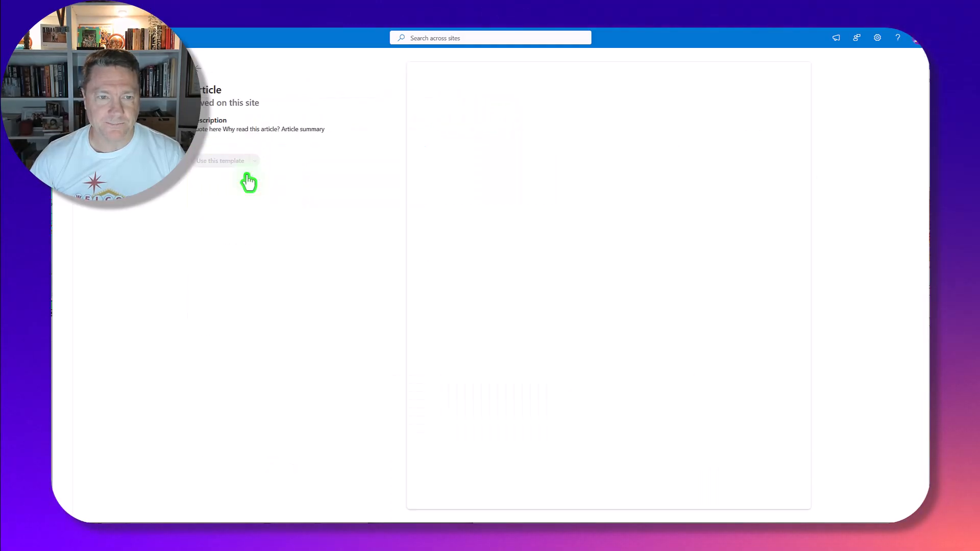
click(225, 161)
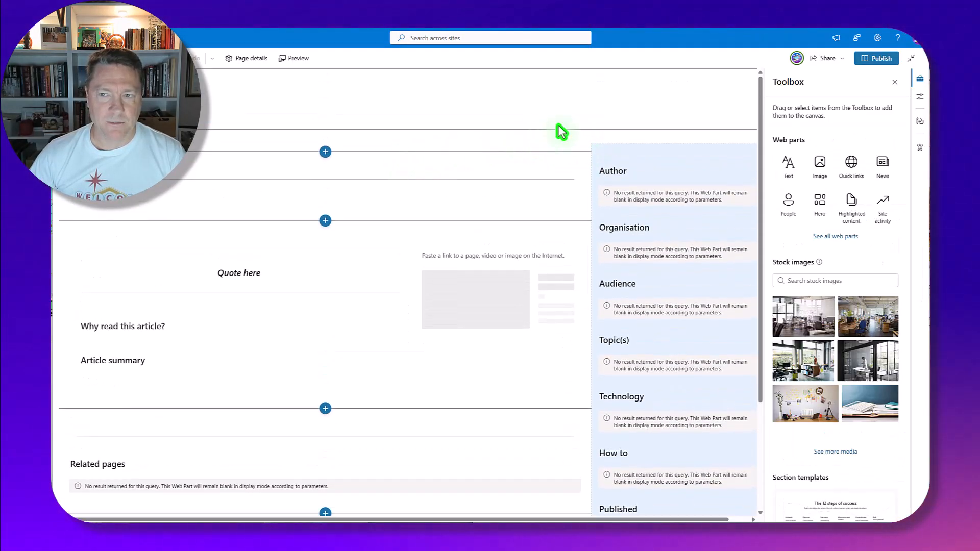
click(896, 83)
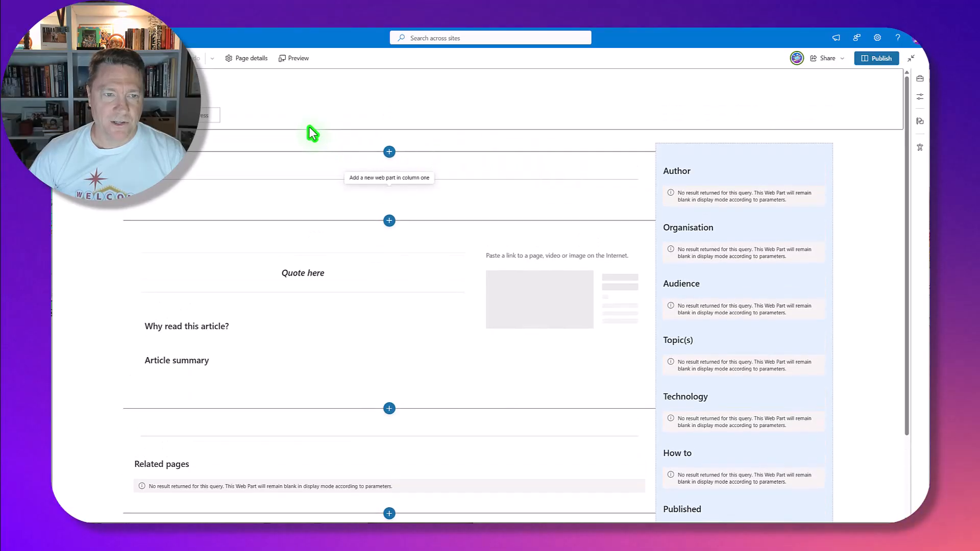
Step: Examine the new article page's quote, summary and link placeholders, the Related pages web part, and the sidebar metadata web parts
scroll(308, 172, down, 2)
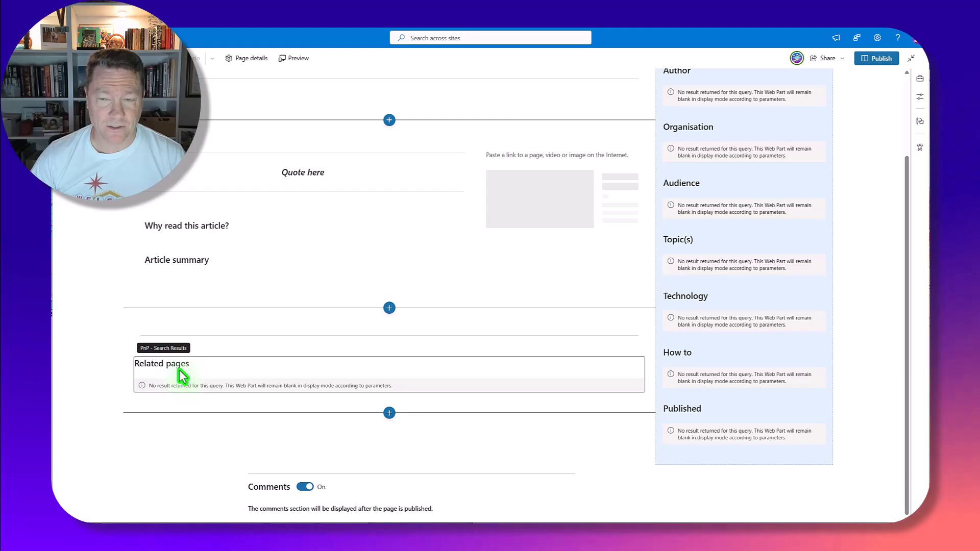
scroll(181, 377, up, 1)
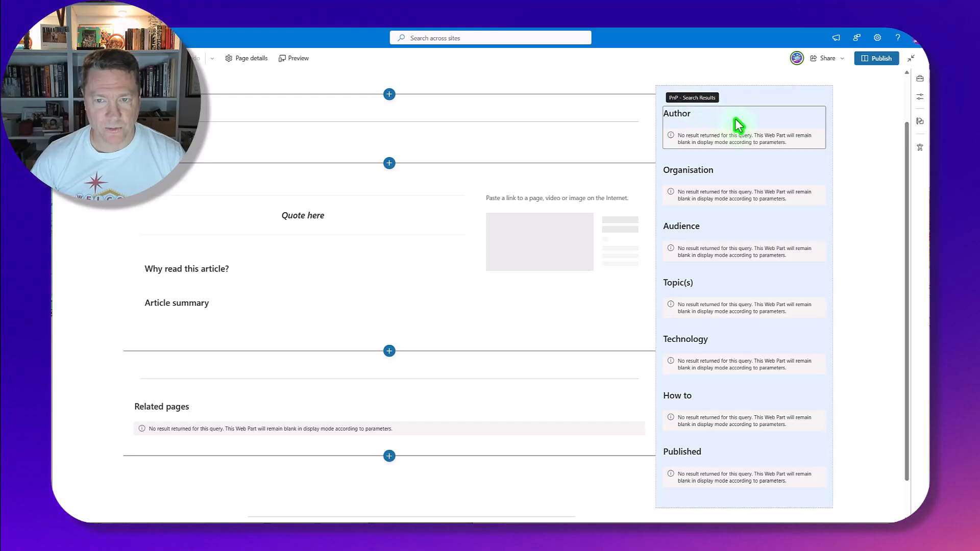
scroll(737, 123, down, 1)
scroll(727, 95, up, 1)
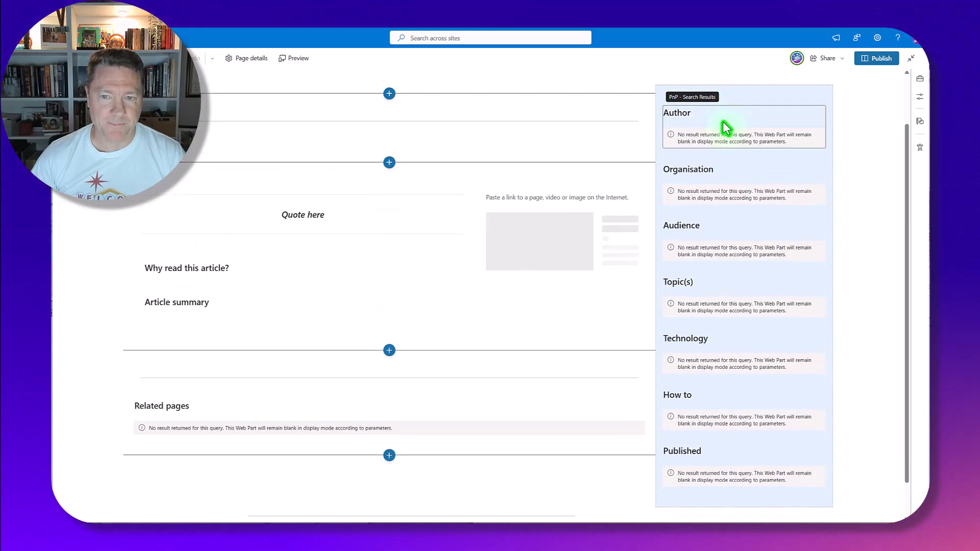
scroll(723, 121, down, 1)
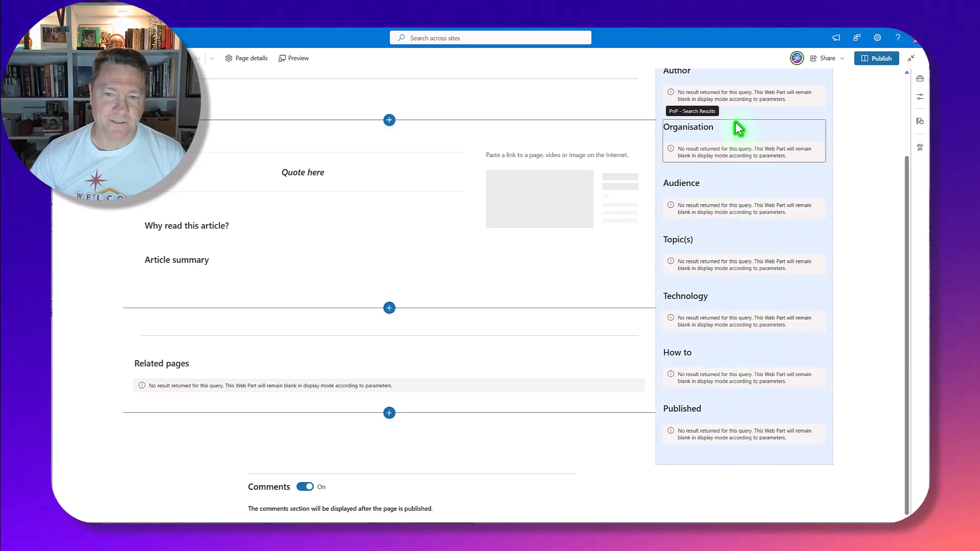
scroll(727, 139, up, 1)
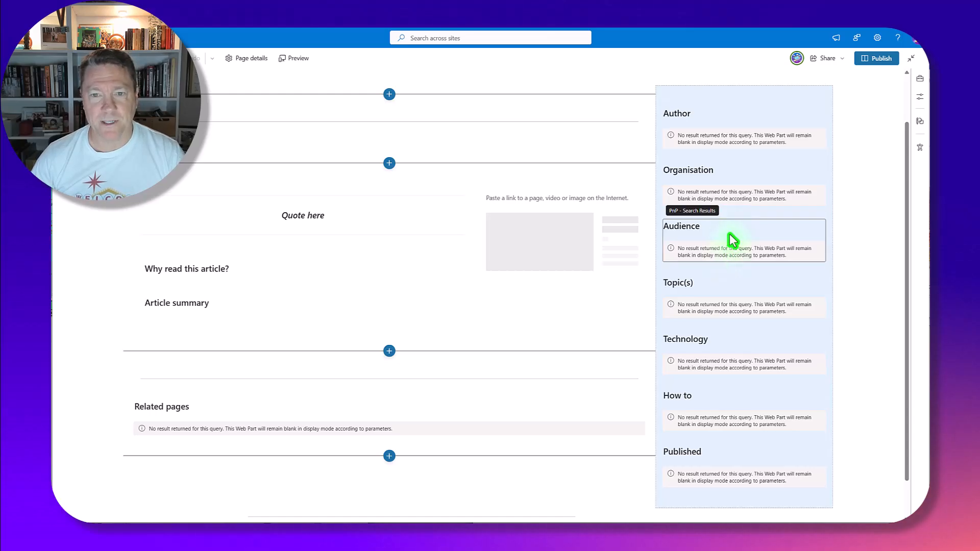
scroll(740, 226, up, 1)
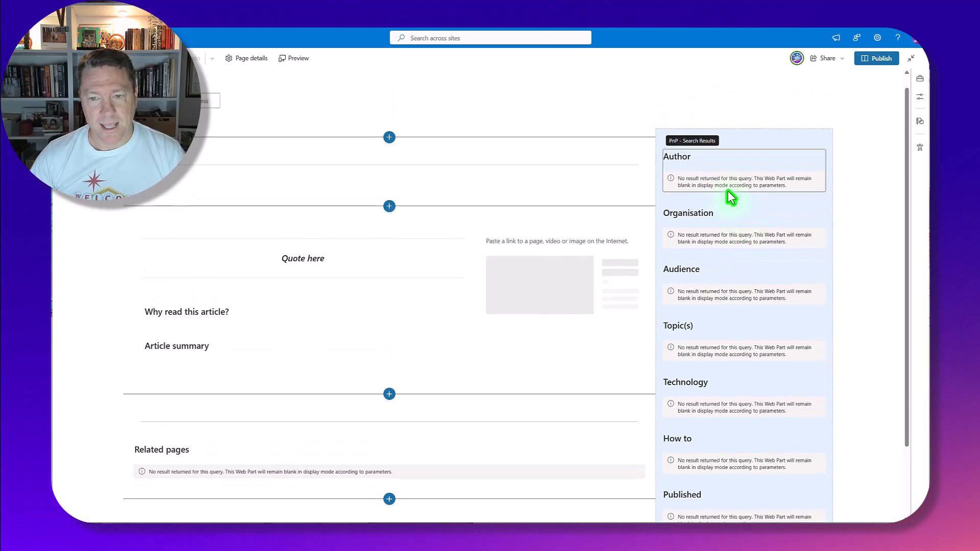
scroll(728, 197, down, 1)
scroll(729, 227, up, 1)
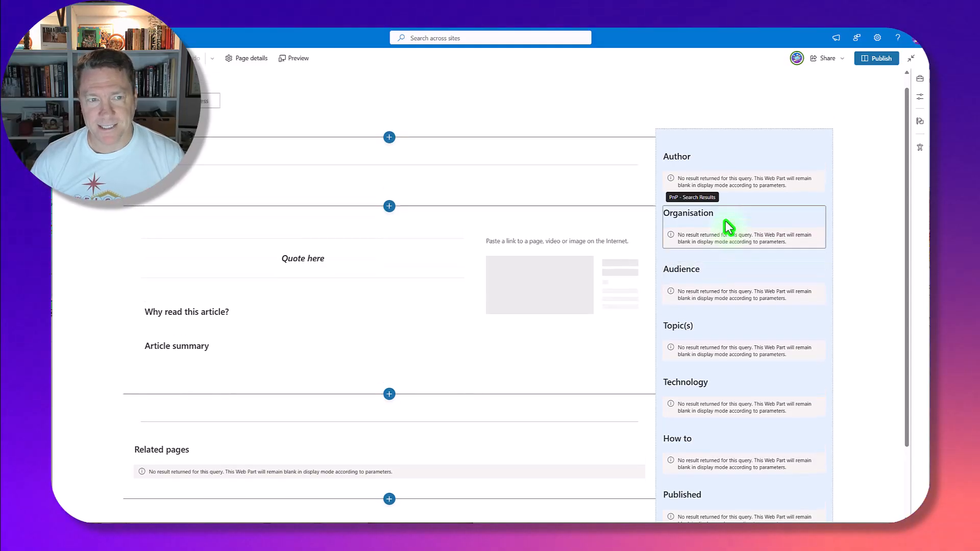
scroll(725, 226, up, 1)
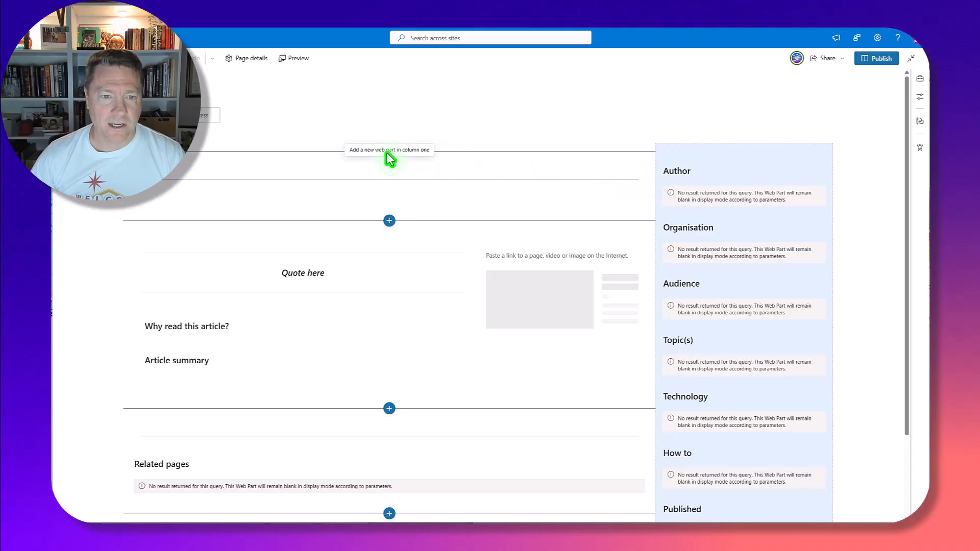
scroll(350, 182, down, 1)
scroll(350, 182, up, 1)
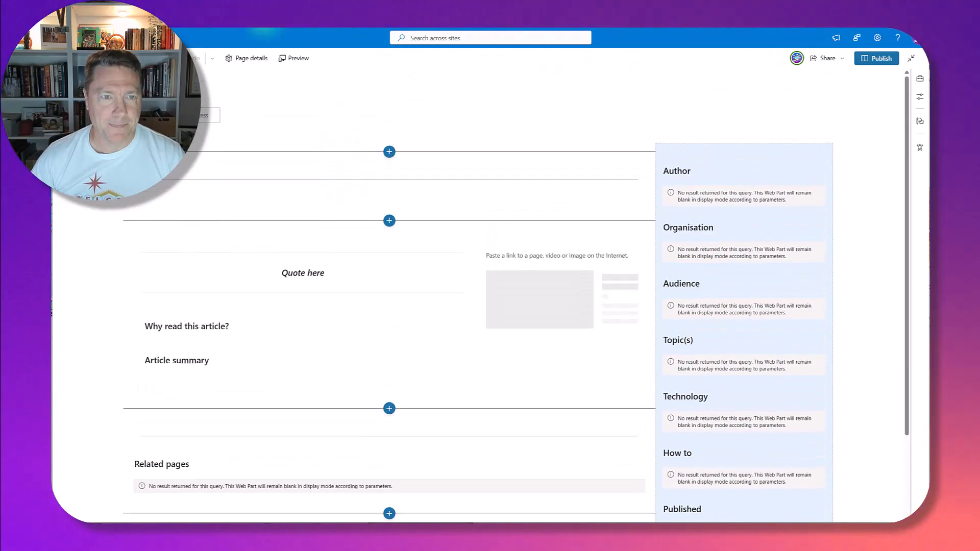
Step: Switch to the blog post "Don't Call It a Handbook: How to build a living, AI-ready knowledge system"
click(225, 28)
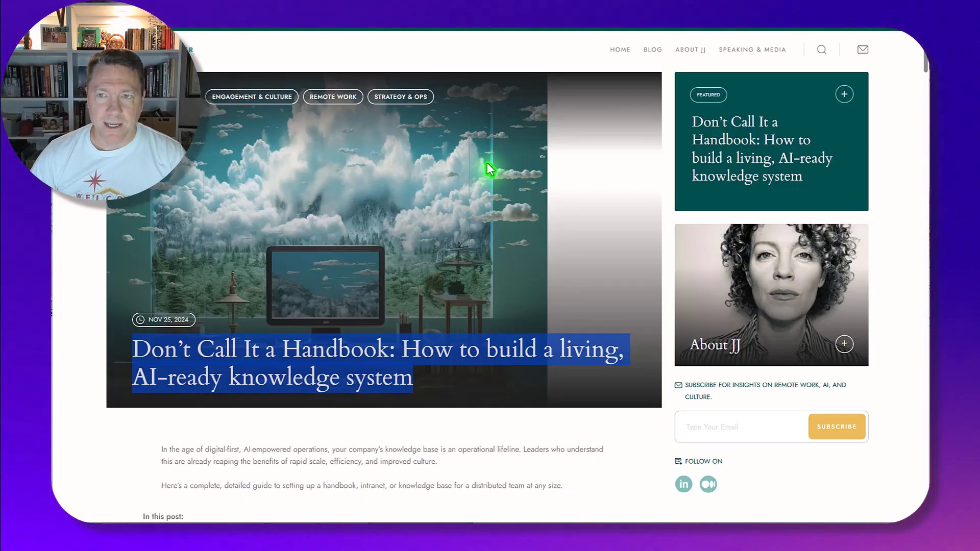
Step: Add the handbook blog post's URL to the article page's Link web part and turn off its Display link option
scroll(487, 162, down, 1)
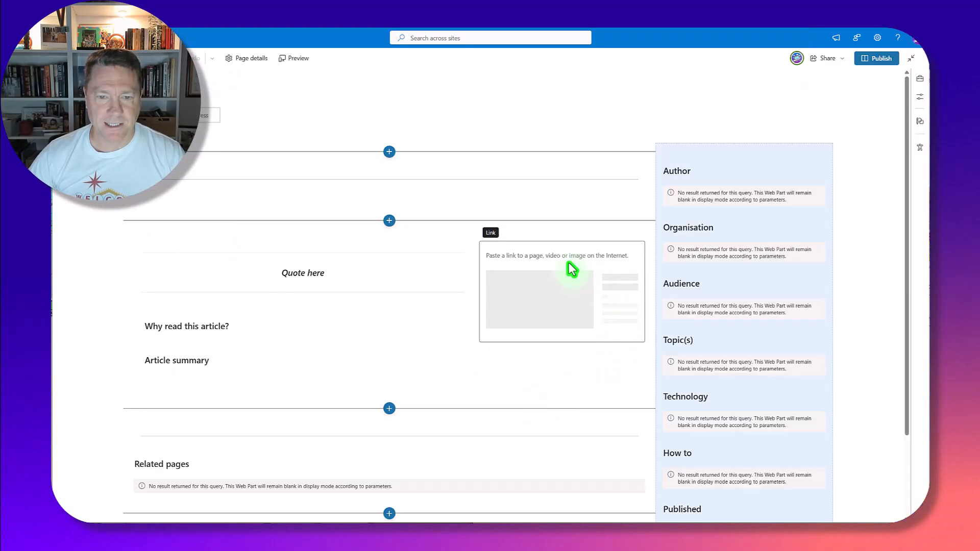
click(567, 258)
key(ctrl+v)
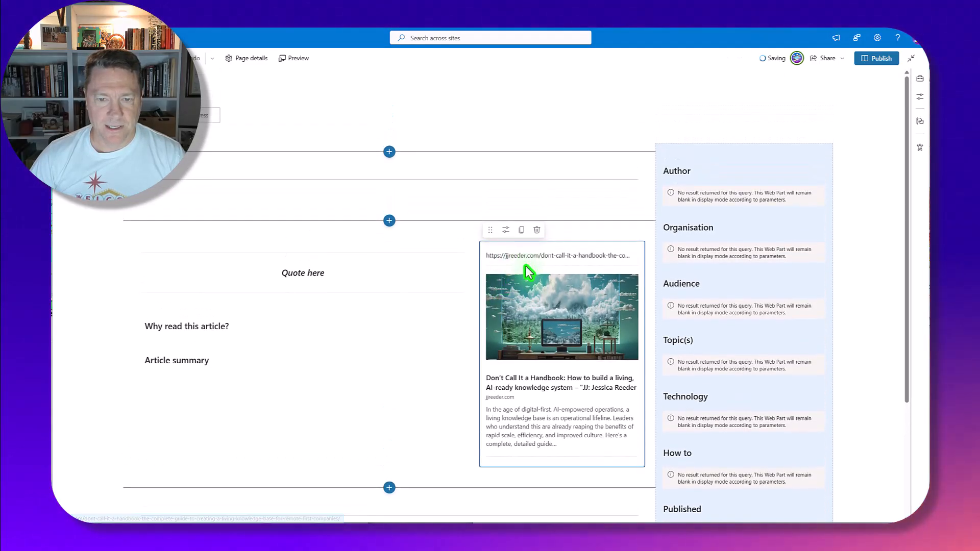
click(505, 229)
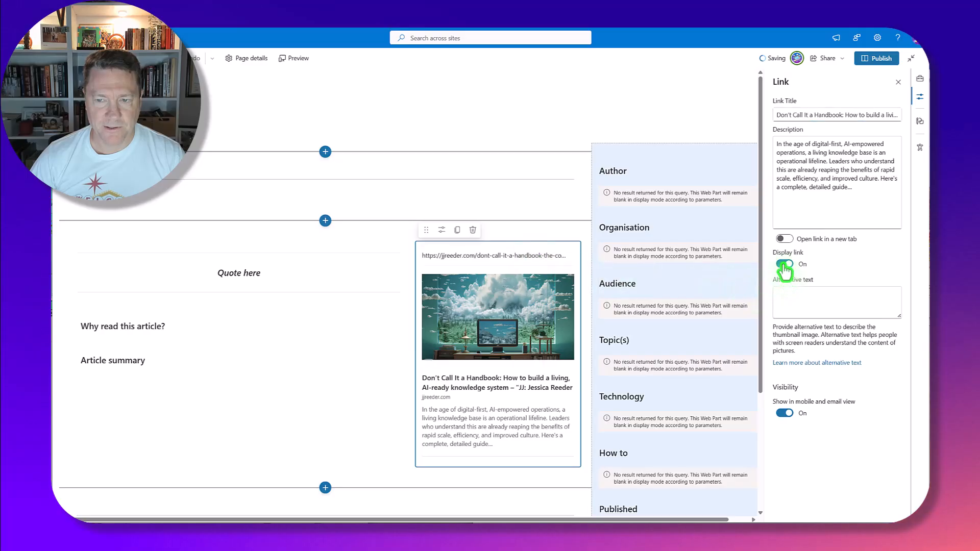
click(784, 264)
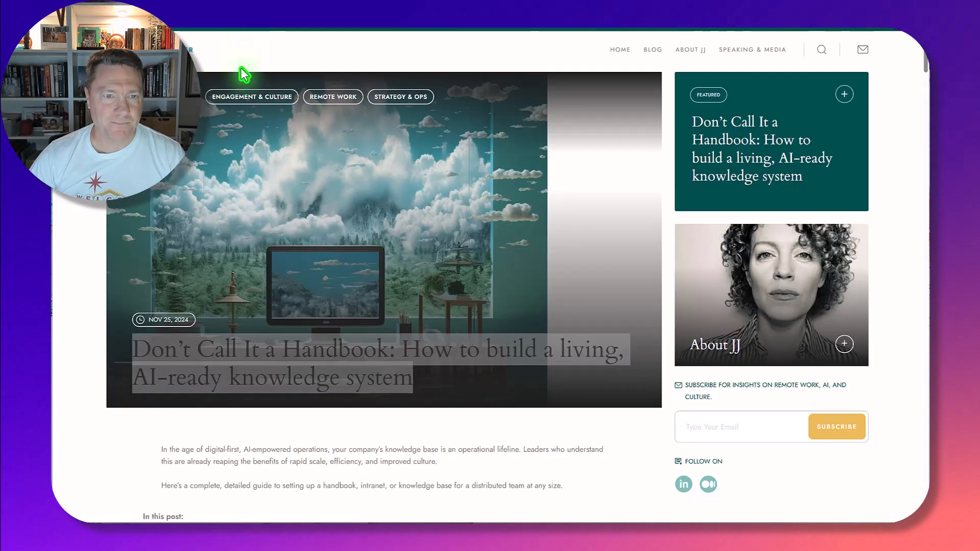
Step: Copy the blog post's title, "Don't Call It a Handbook: How to build a living, AI-ready knowledge system", into the new page's title
triple_click(176, 351)
key(ctrl+c)
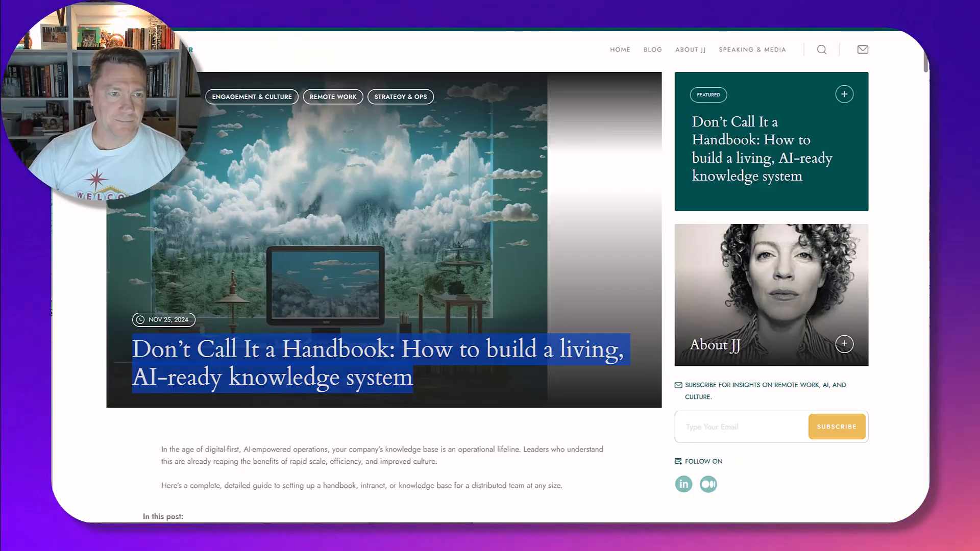
key(ctrl+Tab)
click(153, 88)
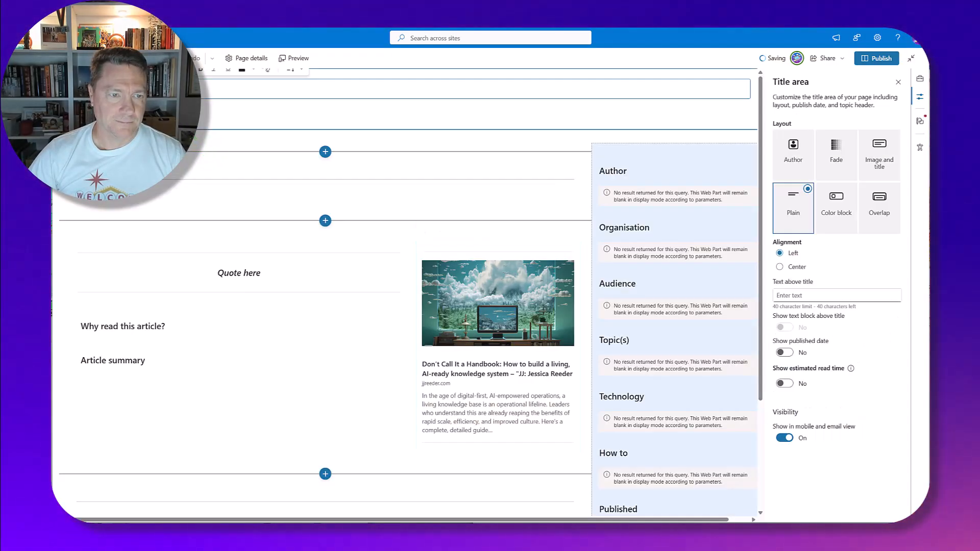
key(ctrl+v)
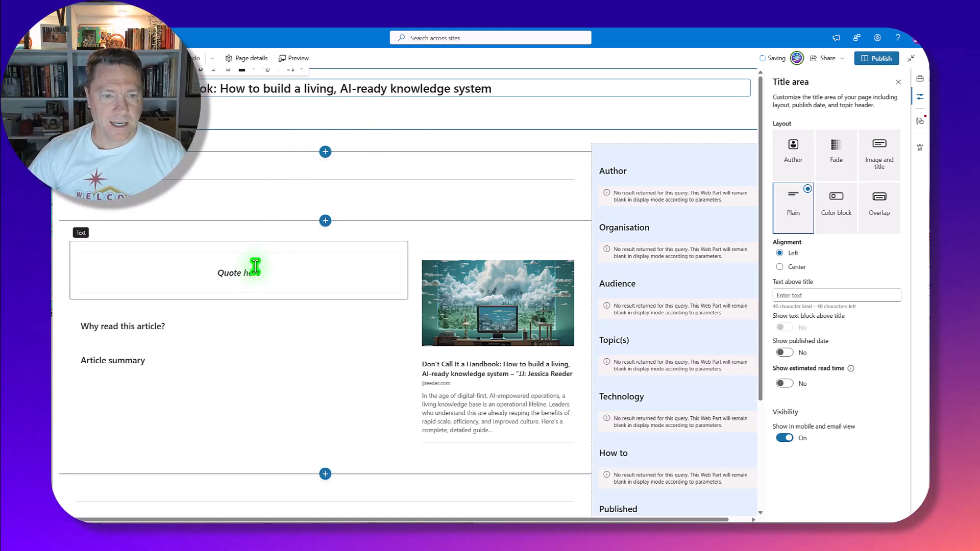
Step: Fill in the page's quote, the "Why read this article?" text and the bulleted "Article summary" for the handbook blog post
scroll(251, 240, down, 1)
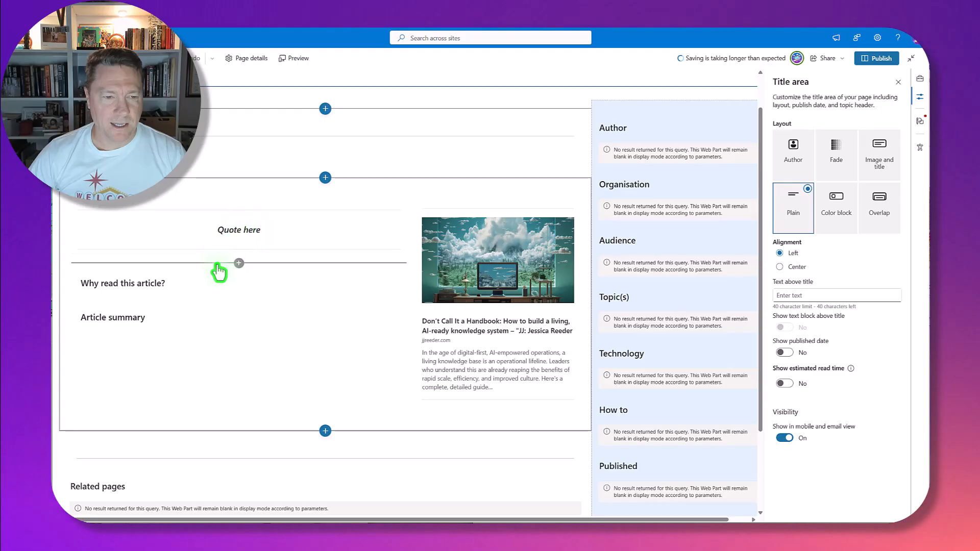
scroll(209, 260, down, 1)
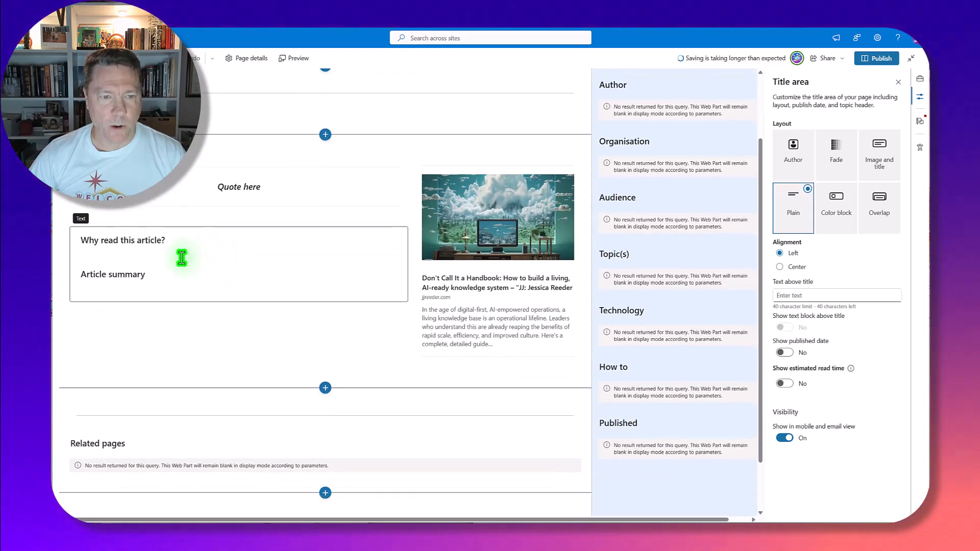
scroll(182, 251, down, 1)
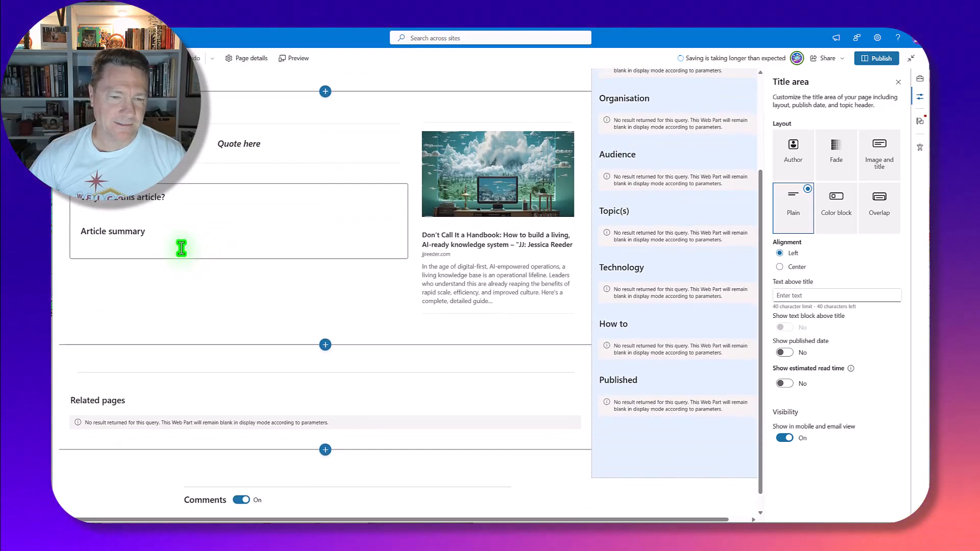
scroll(181, 248, up, 2)
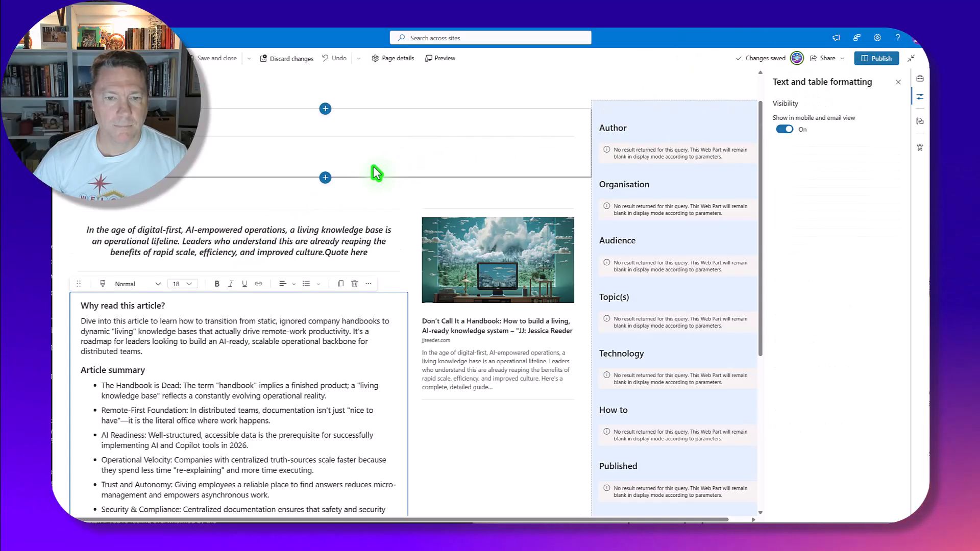
Step: Review the page's quote, "Why read this article?" paragraph and article summary bullets, plus the Related pages section and sidebar web parts
scroll(376, 174, down, 2)
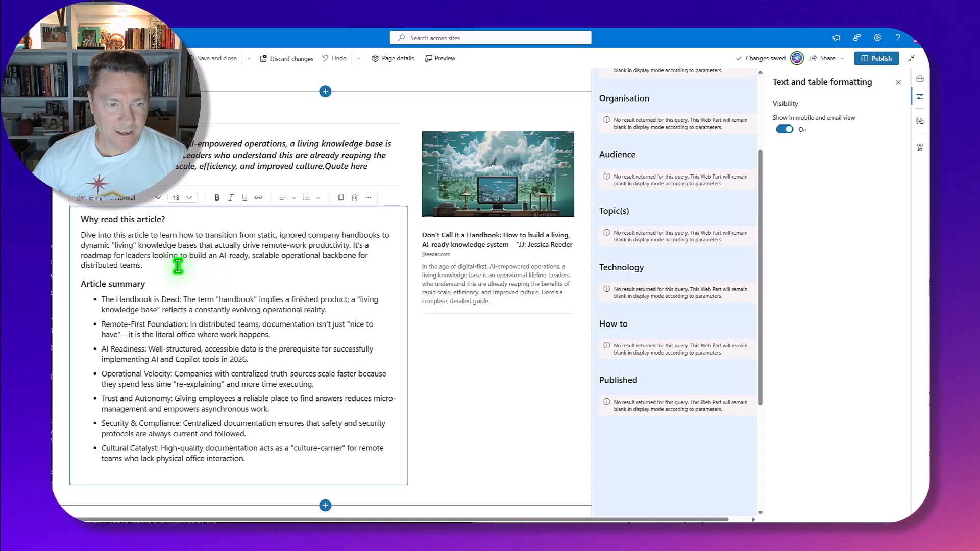
scroll(185, 261, up, 1)
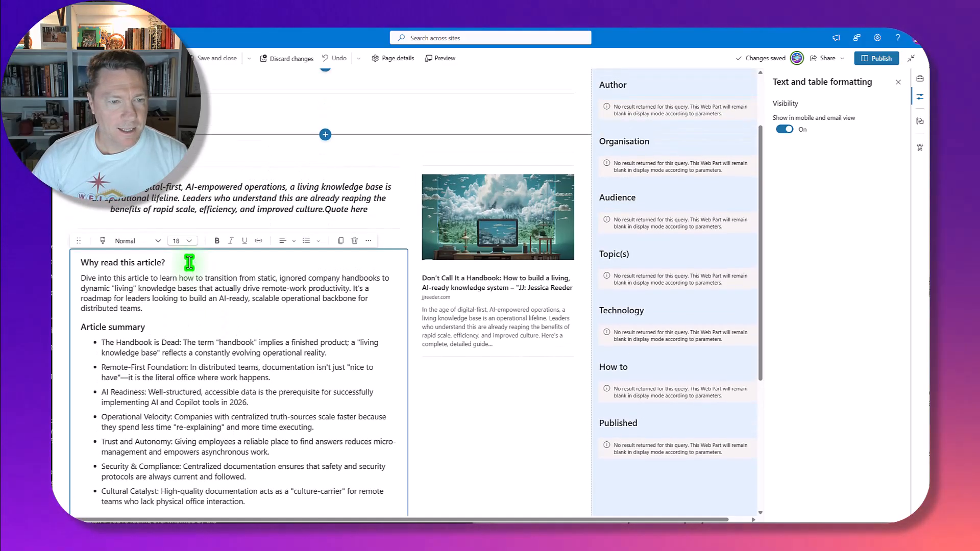
scroll(189, 263, down, 2)
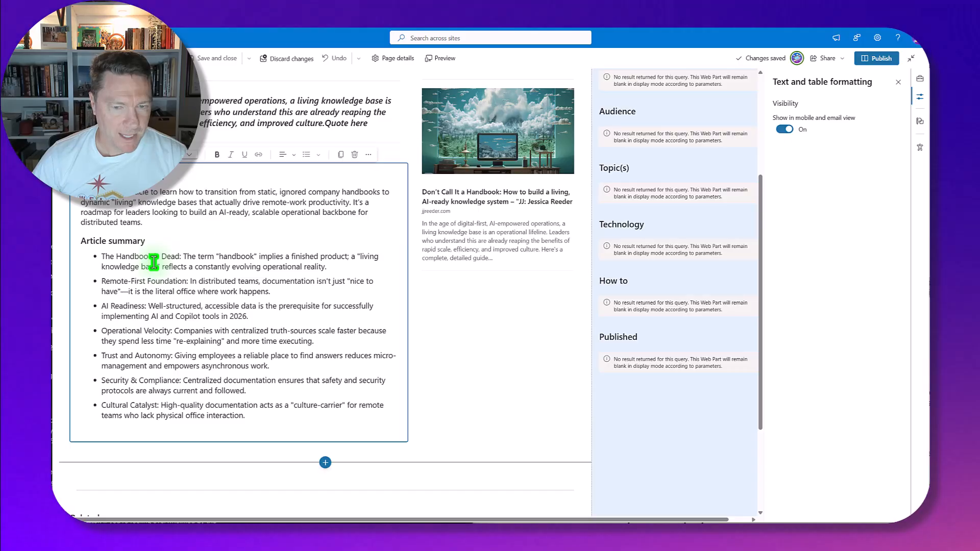
scroll(153, 263, up, 2)
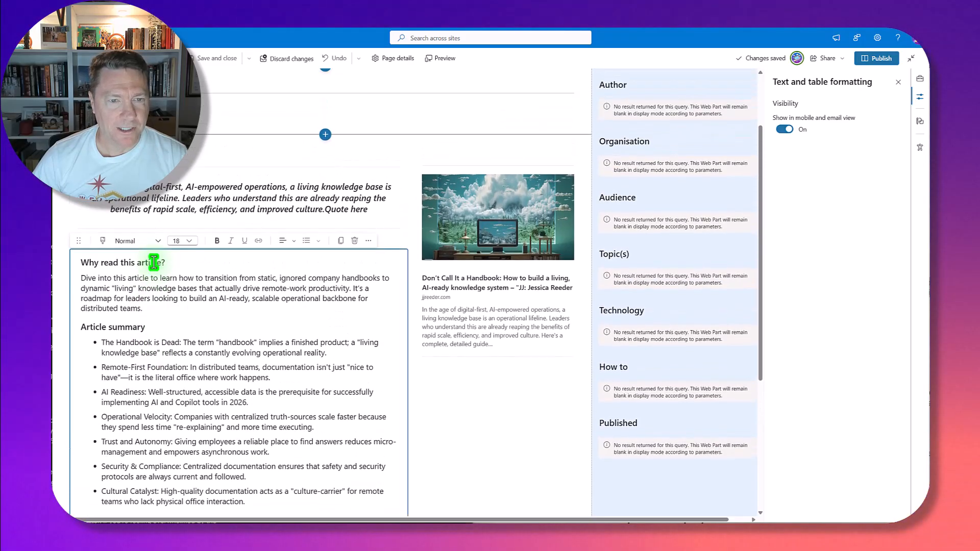
scroll(154, 263, up, 2)
scroll(153, 263, down, 5)
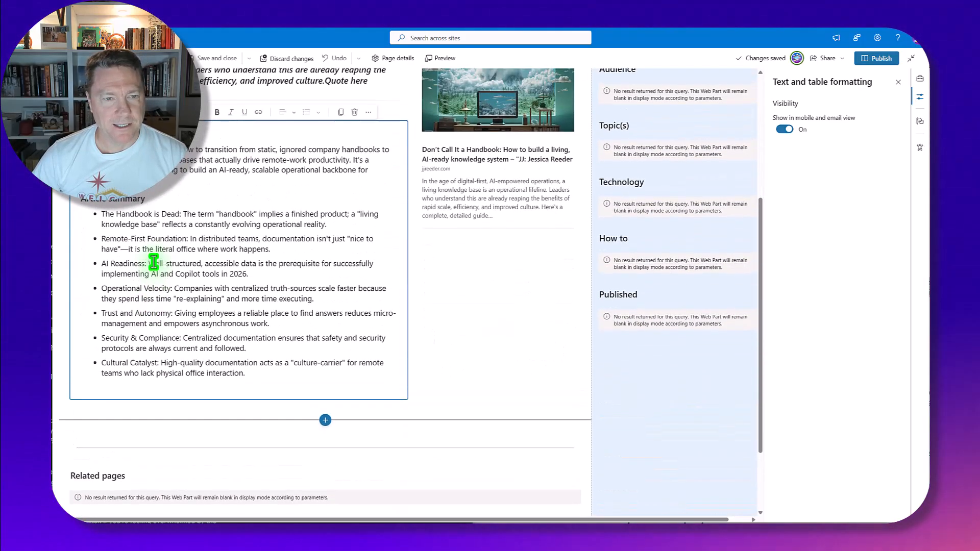
scroll(153, 263, up, 2)
scroll(199, 212, down, 4)
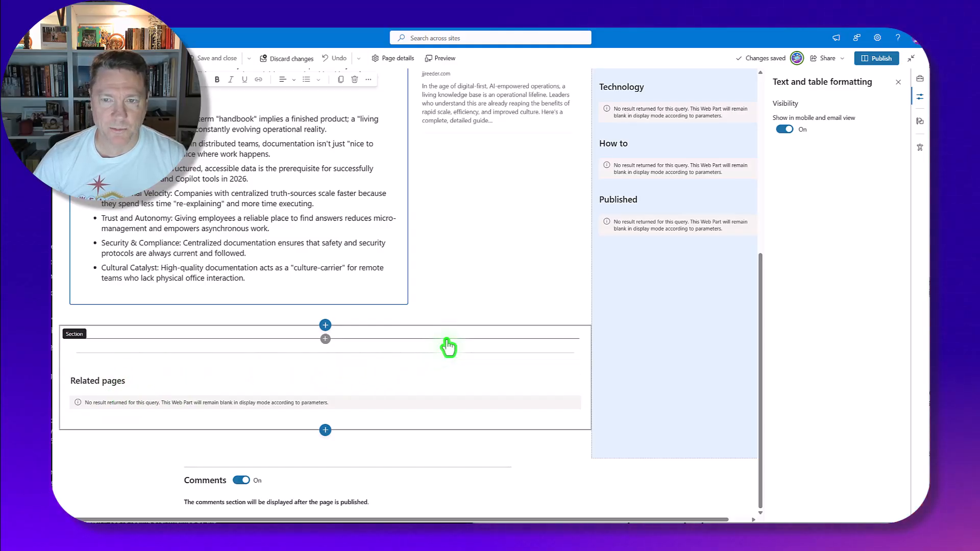
scroll(448, 347, up, 7)
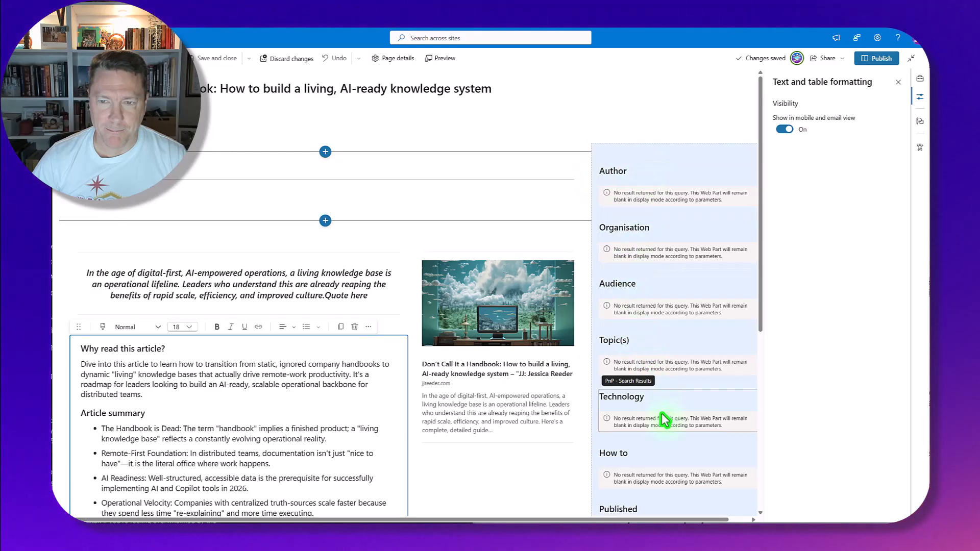
Step: Open the page details and tag Topics with Content management, Finding information, Share knowledge, Task completion and Productivity
click(393, 59)
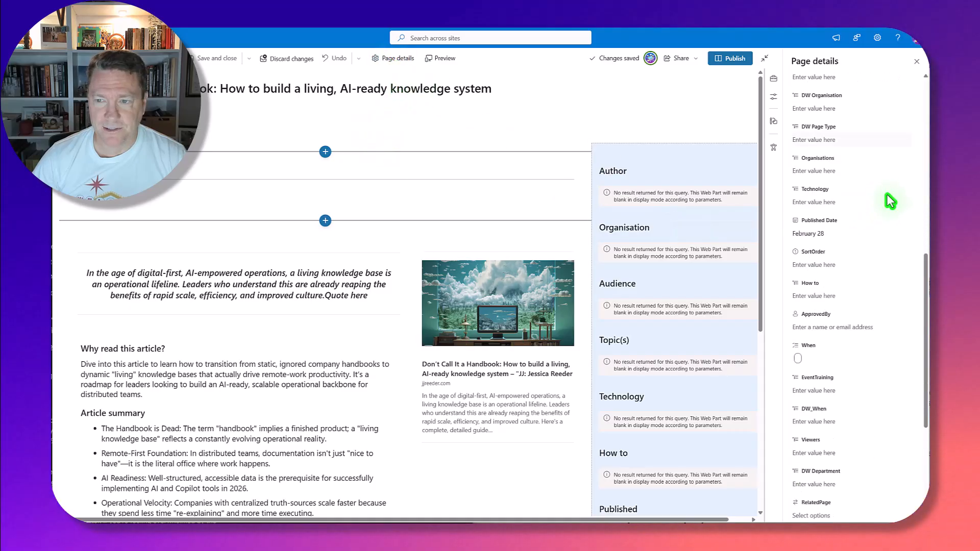
scroll(842, 204, down, 2)
scroll(854, 211, up, 5)
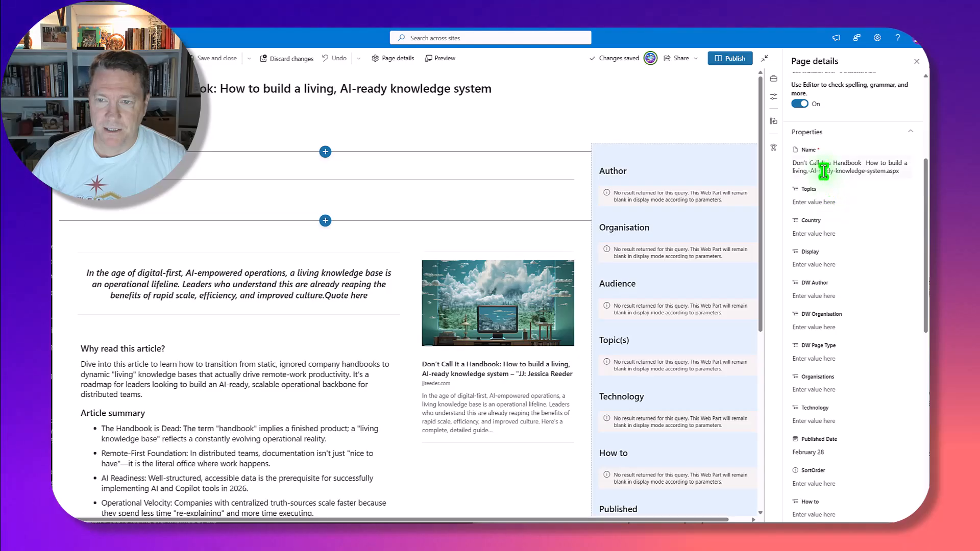
scroll(823, 171, up, 2)
scroll(823, 171, down, 4)
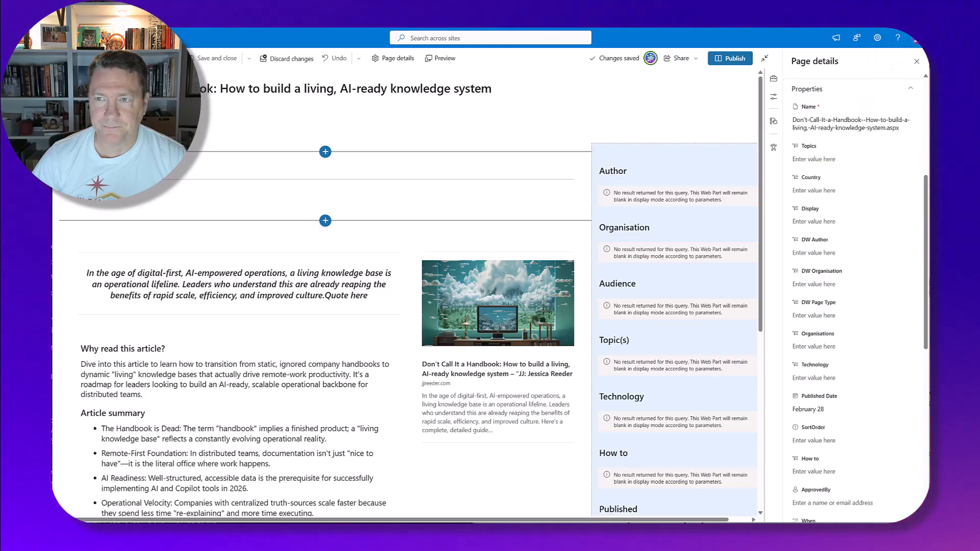
click(813, 160)
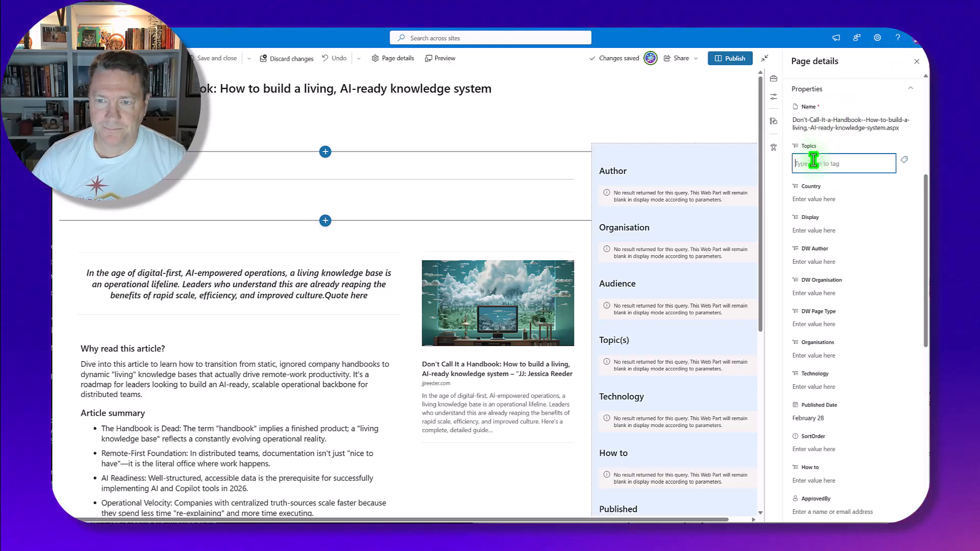
click(904, 165)
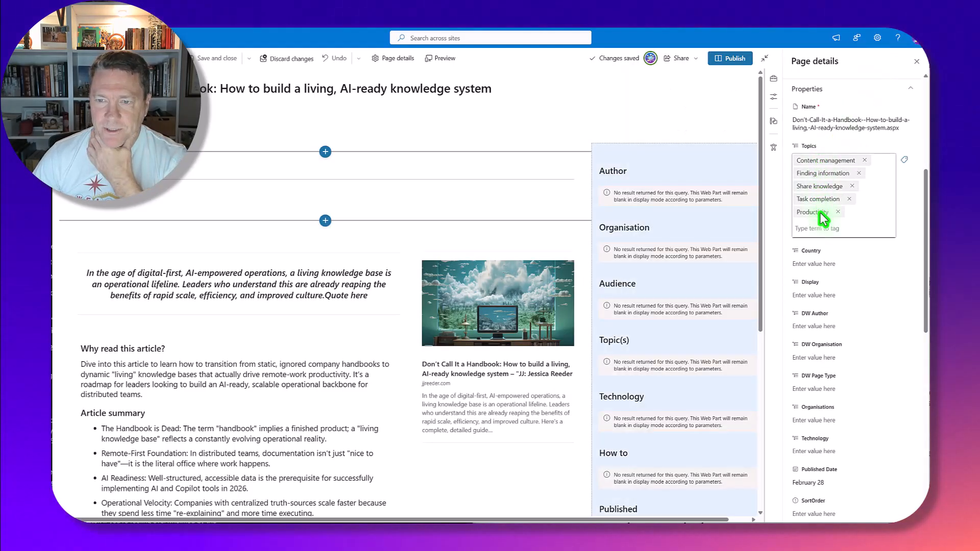
scroll(850, 235, down, 3)
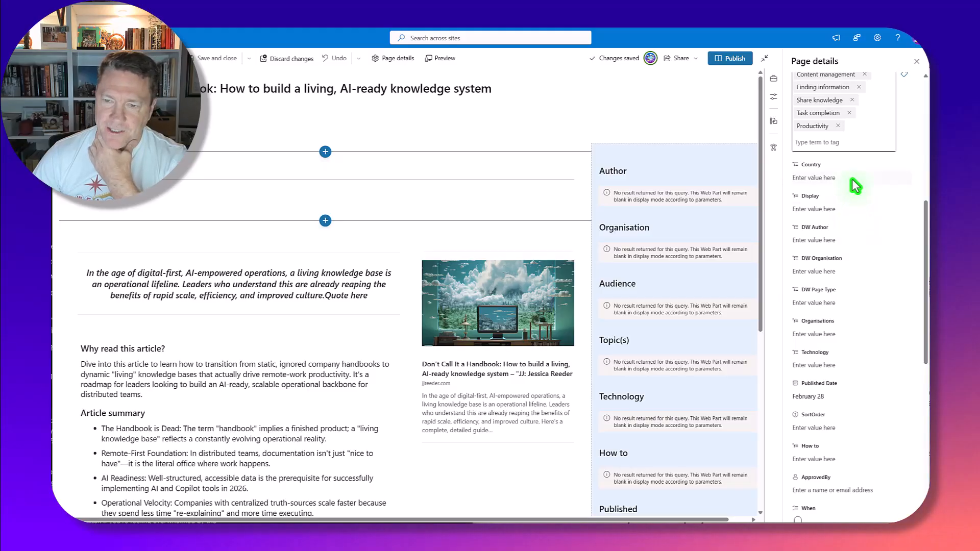
scroll(851, 170, up, 3)
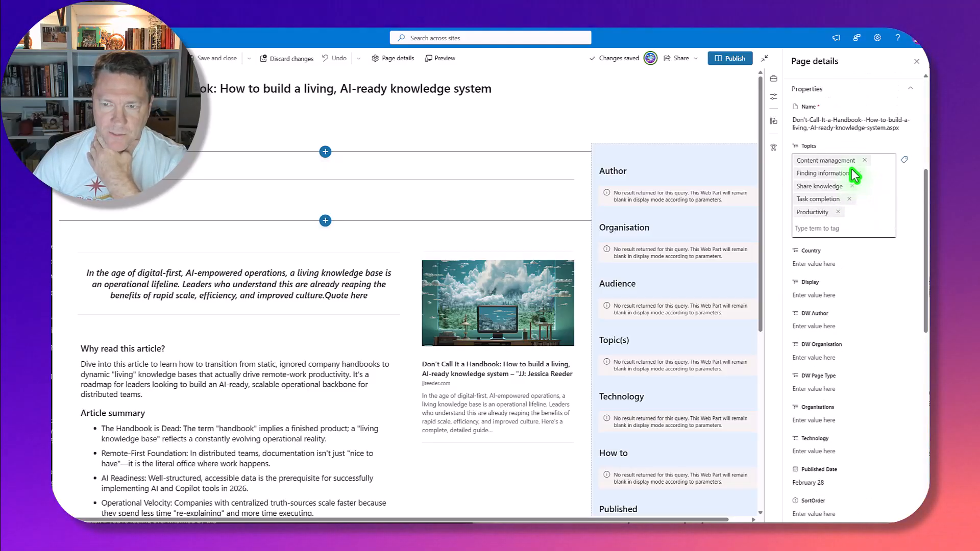
Step: Set the page's DW Author property to the name of the blog post's author and save it
scroll(850, 170, down, 4)
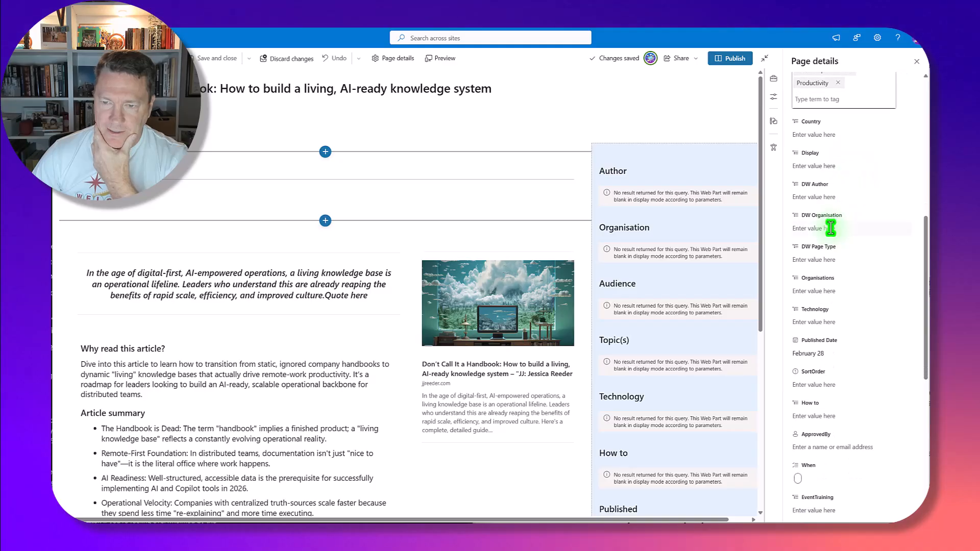
click(817, 197)
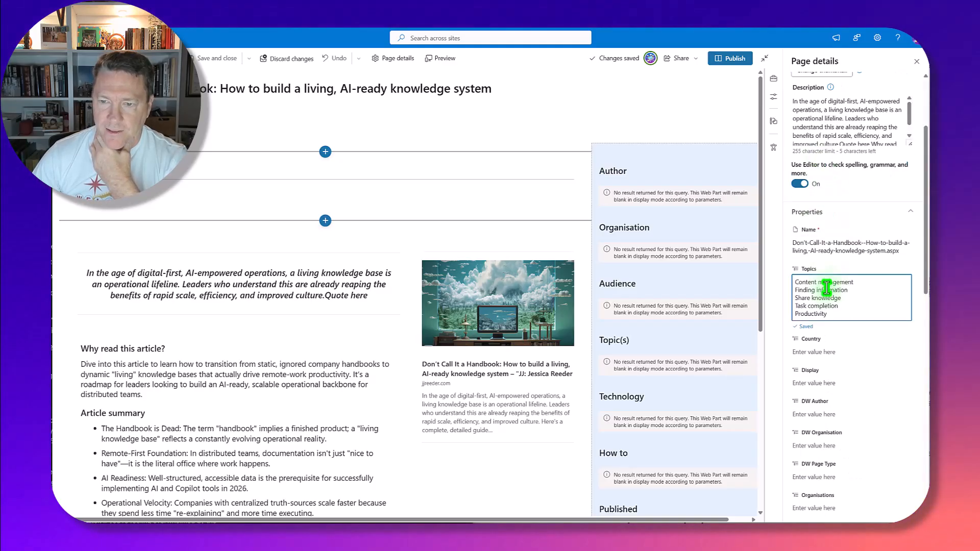
click(815, 406)
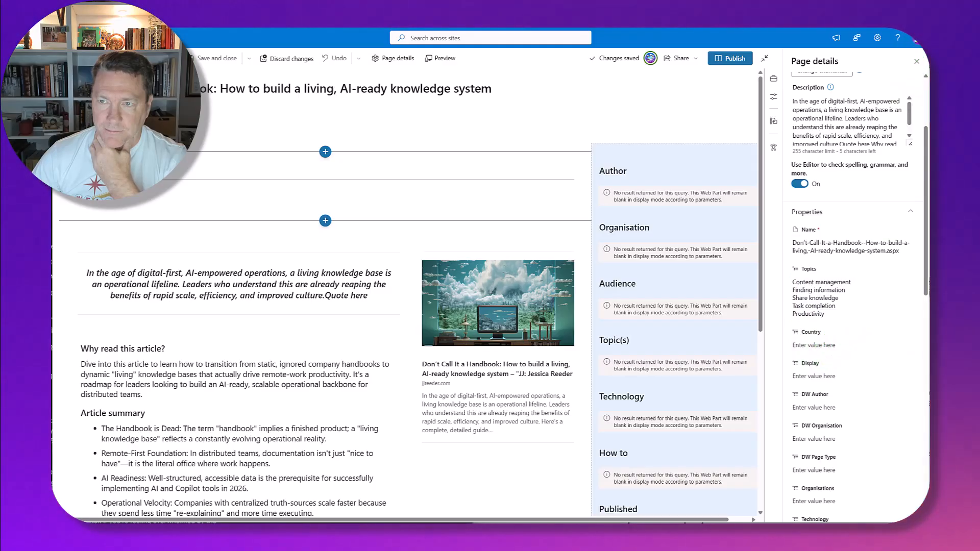
text(Jessica Reeder)
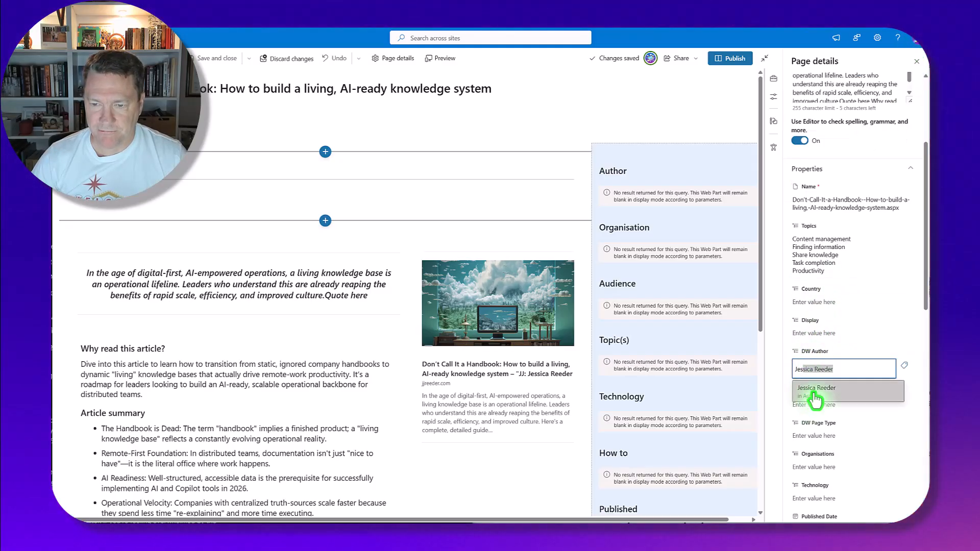
click(815, 393)
scroll(853, 308, down, 3)
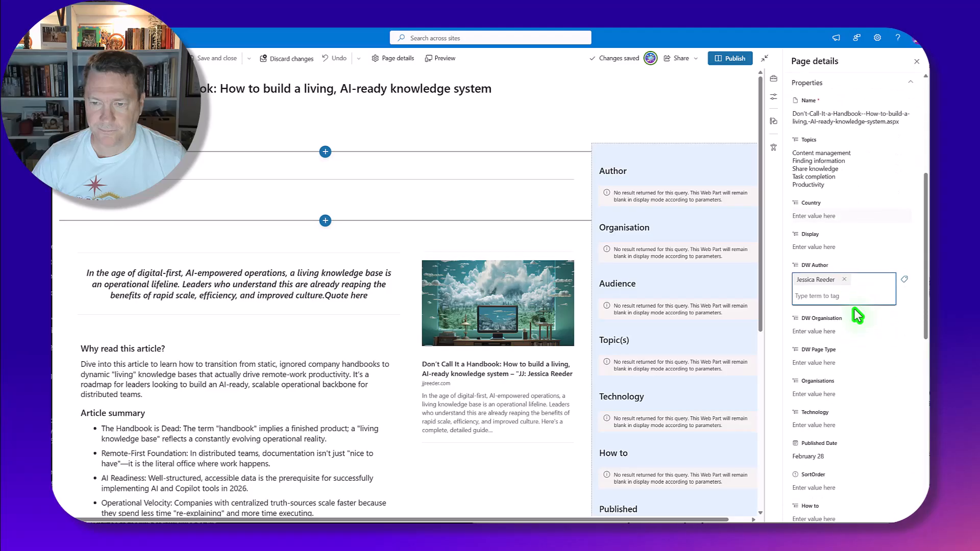
click(834, 318)
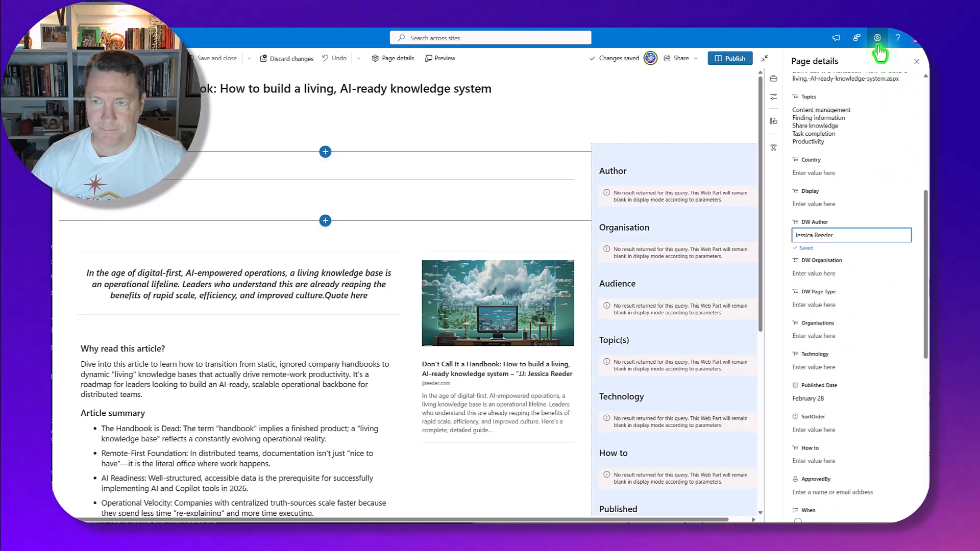
Step: Tag the page's DW Page Type property with the News - External term
scroll(715, 306, down, 3)
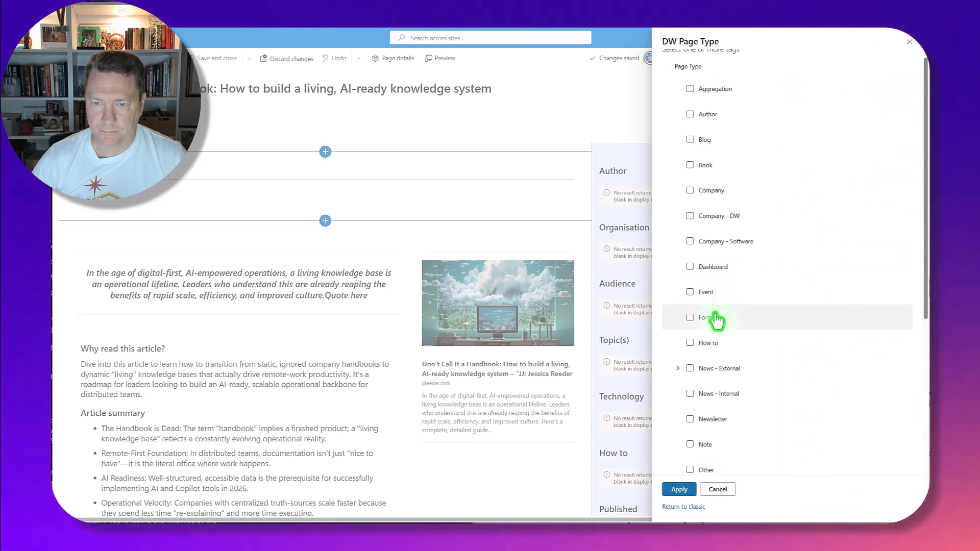
click(678, 240)
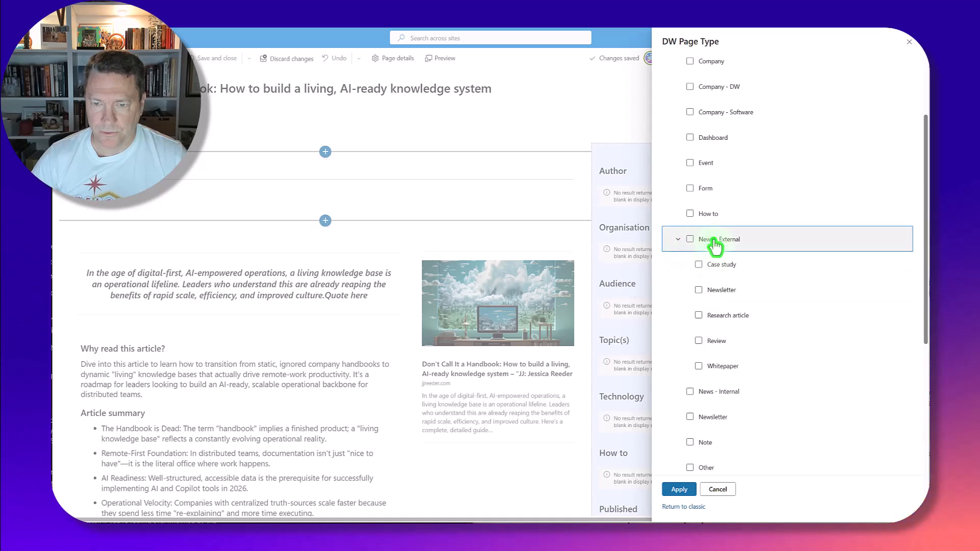
click(689, 239)
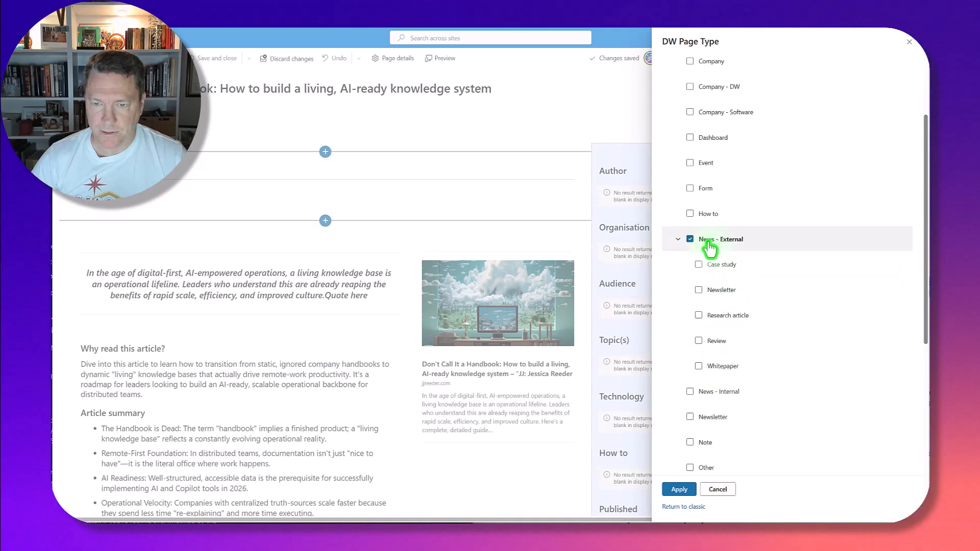
click(675, 490)
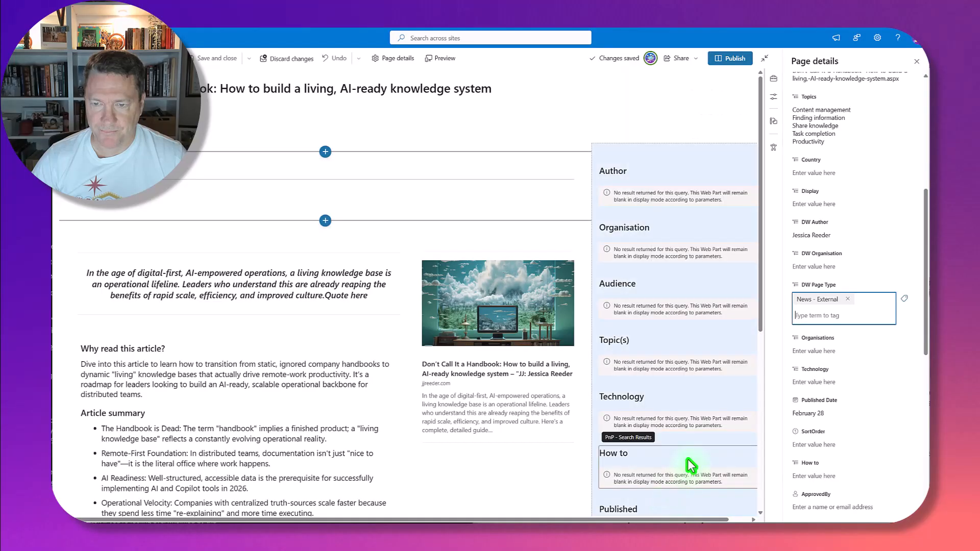
Step: Set the page's Published Date property to 25/11/2024
scroll(875, 189, down, 1)
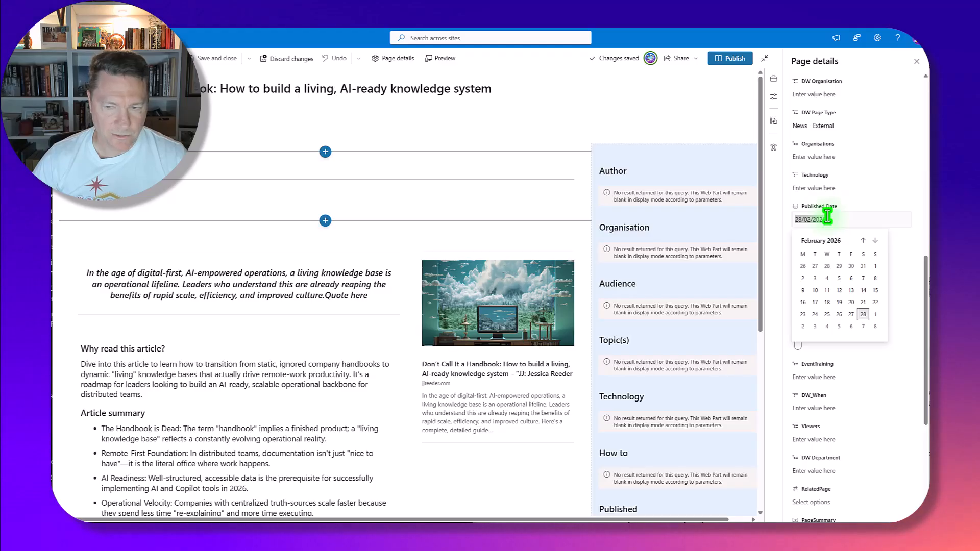
click(796, 220)
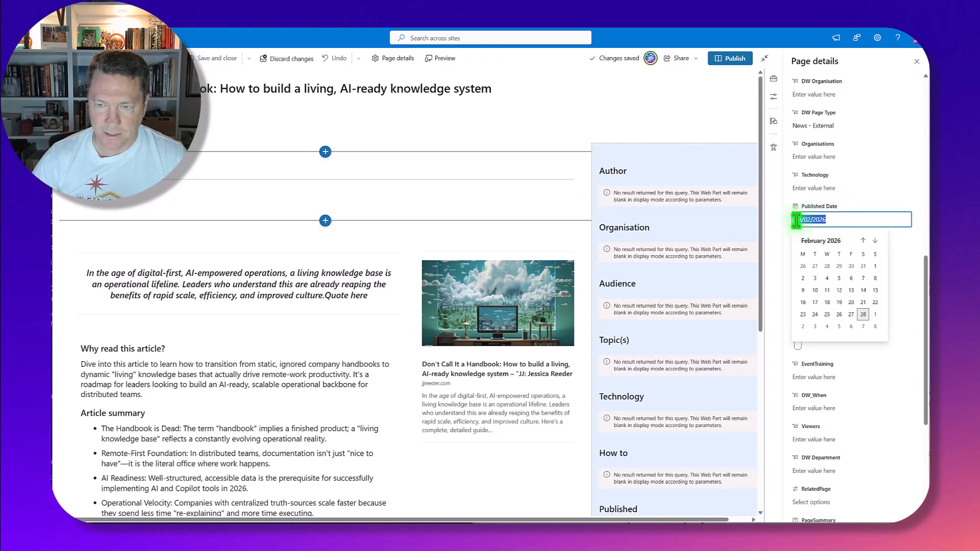
click(797, 220)
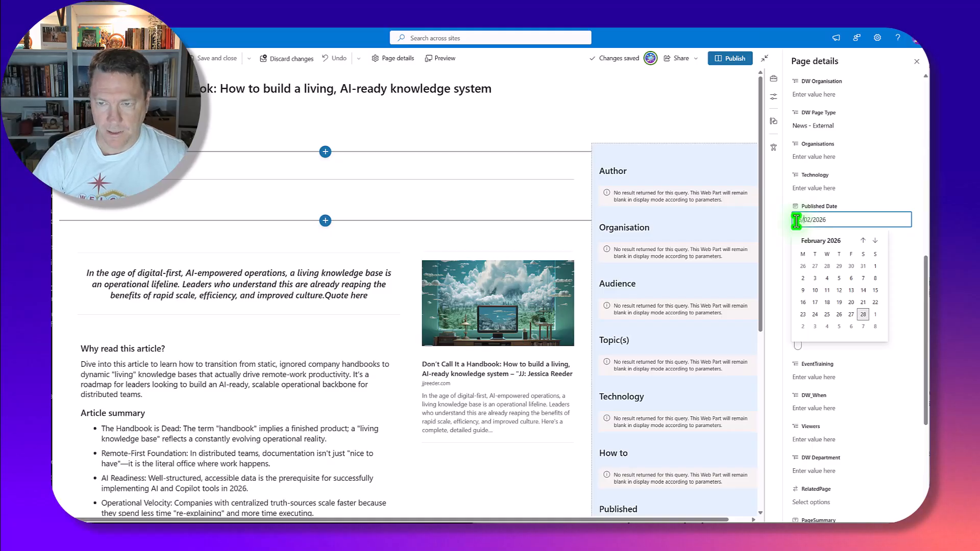
text(11/202)
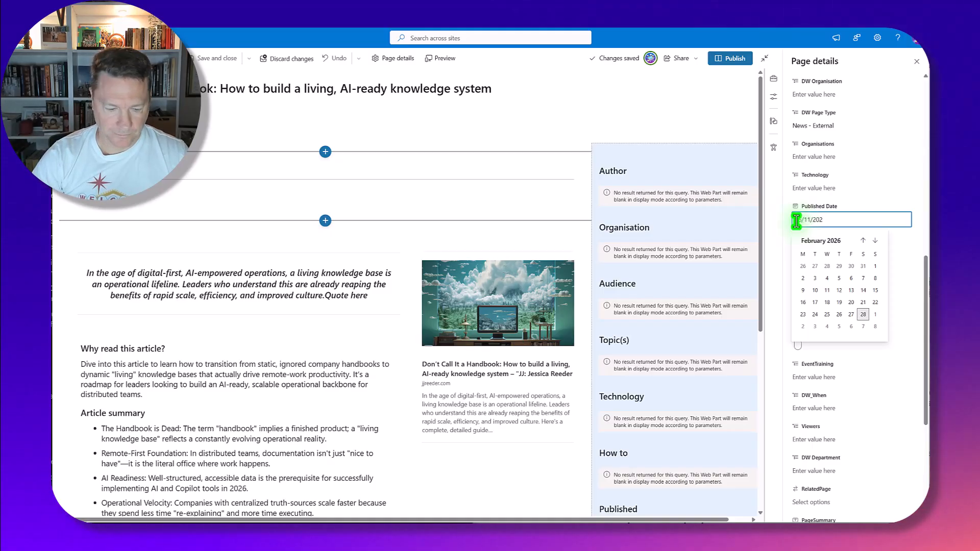
text(4)
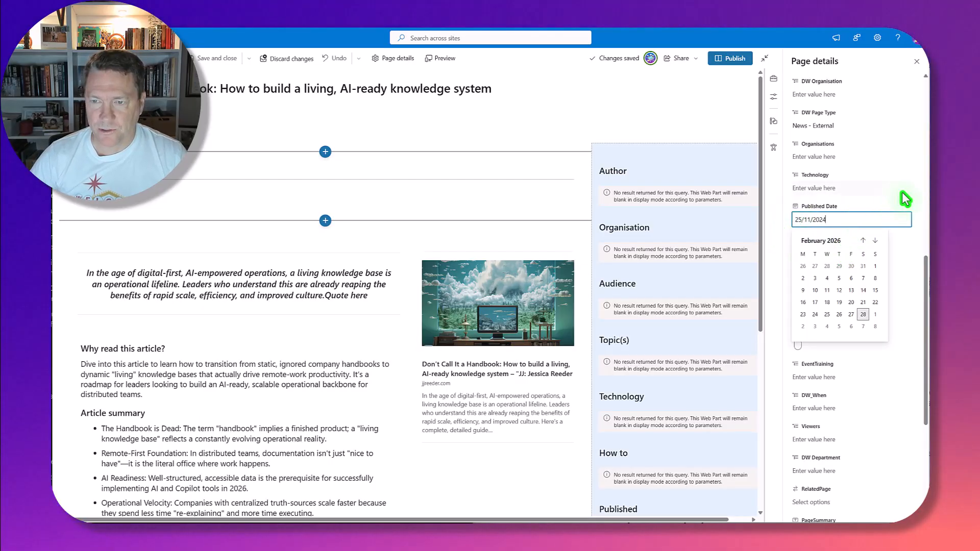
key(Return)
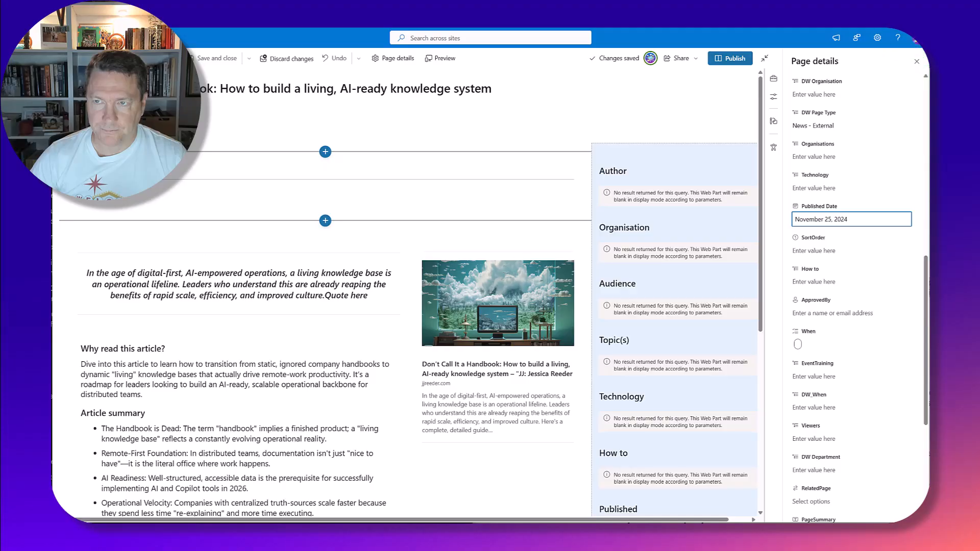
Step: Tag the page's How to property with the term Deliver effective internal communication and apply it
scroll(850, 255, down, 5)
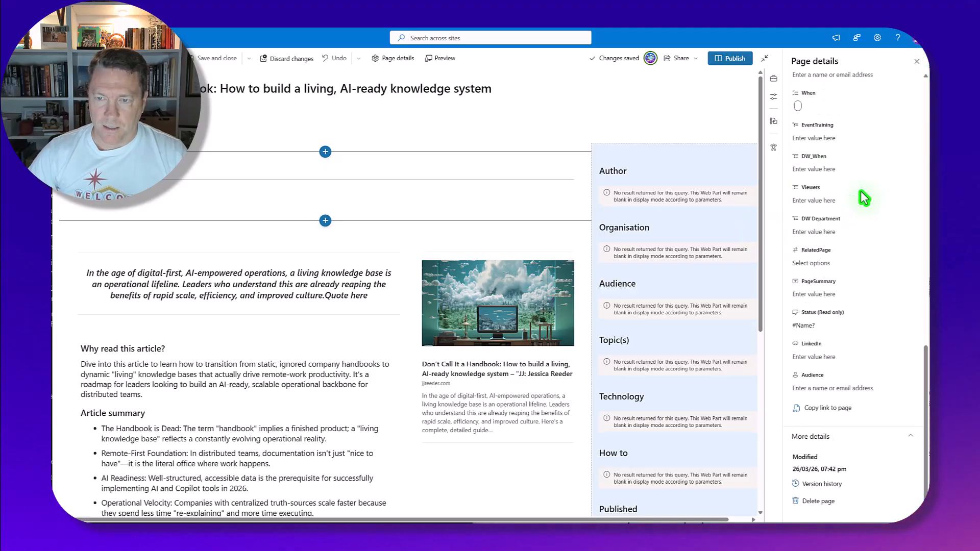
scroll(837, 172, up, 1)
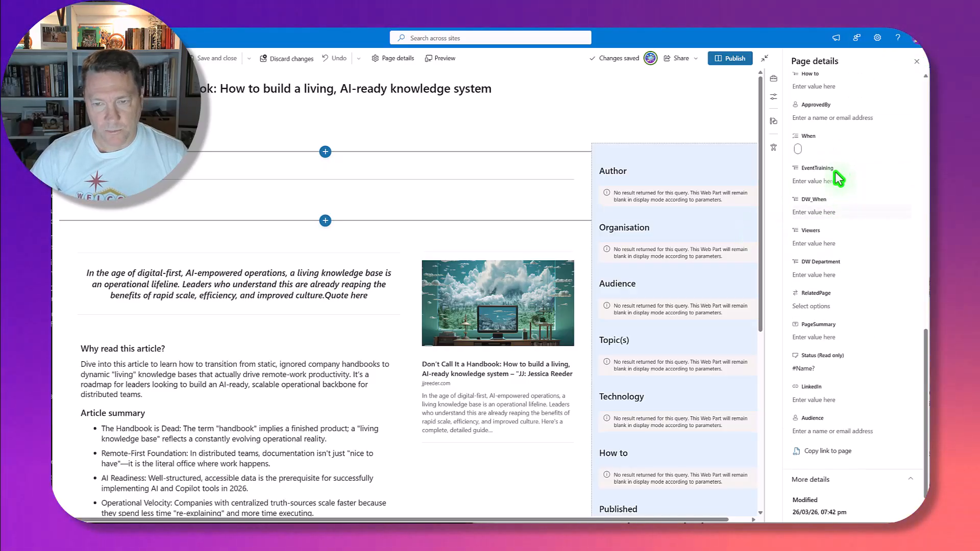
scroll(827, 197, down, 1)
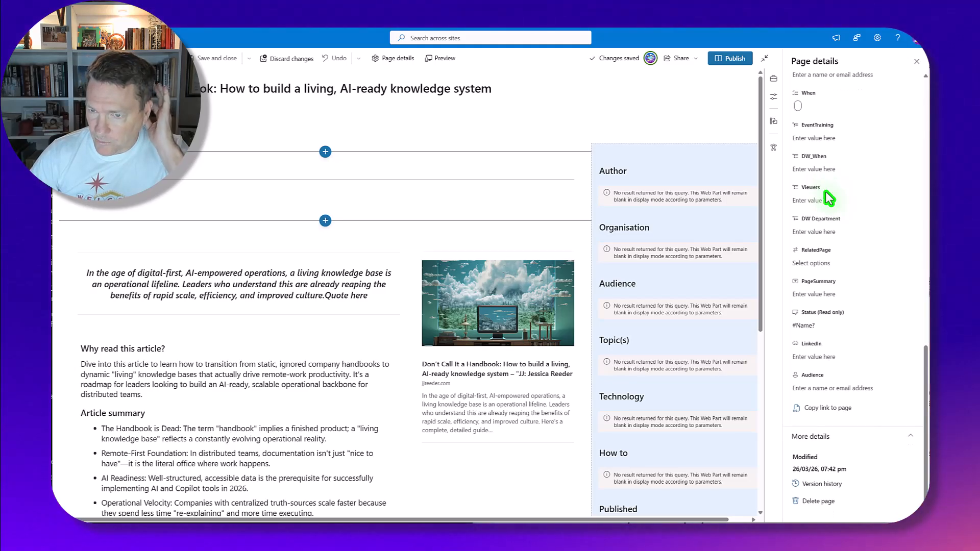
scroll(828, 198, up, 5)
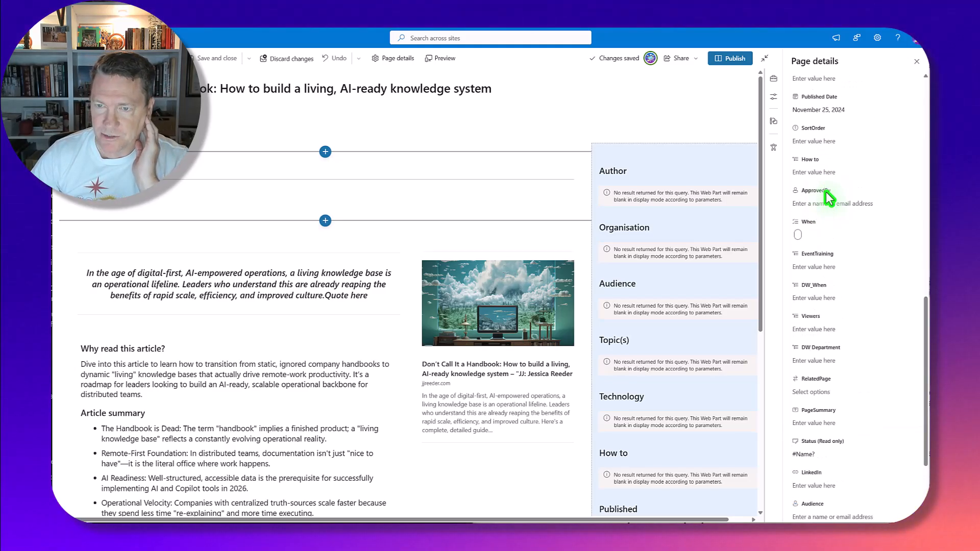
click(816, 260)
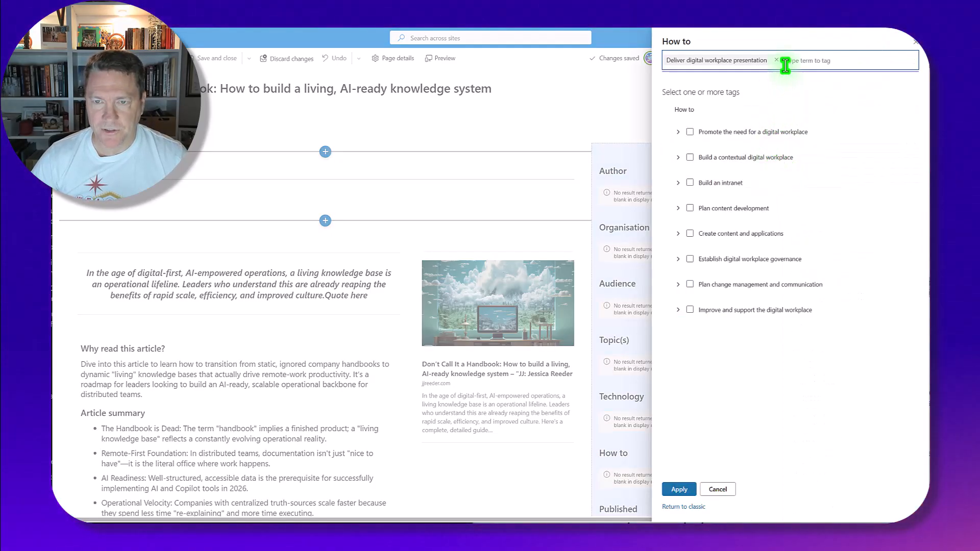
click(789, 61)
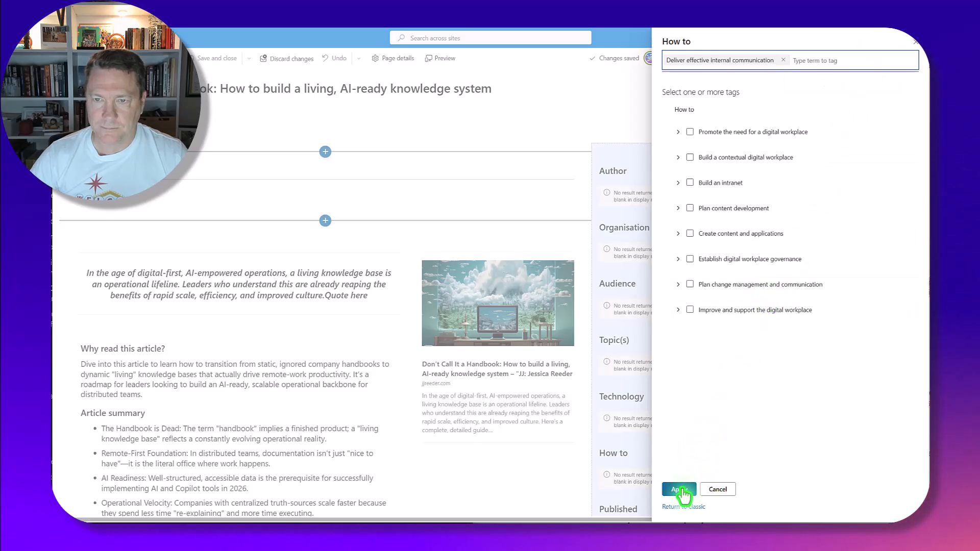
click(679, 489)
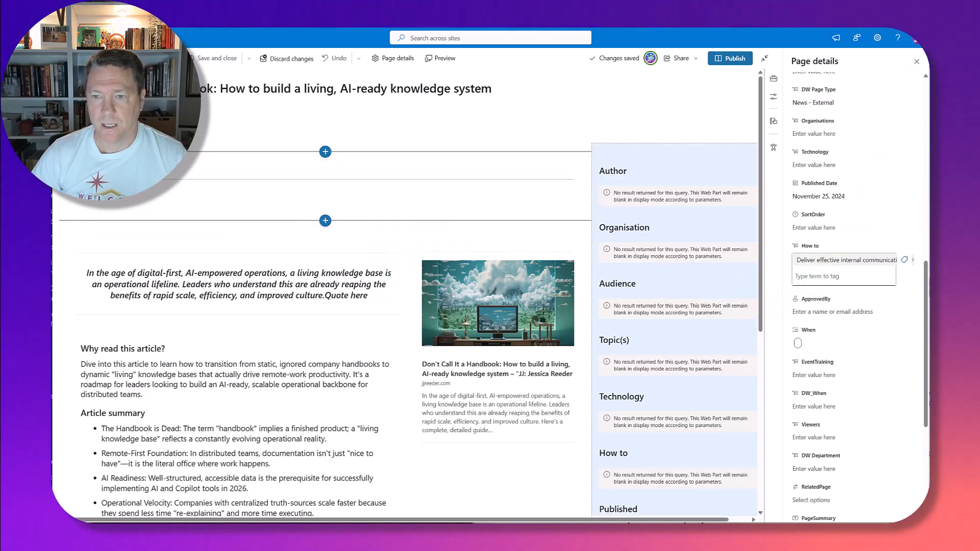
Step: Check the Related pages search web part's query settings and publish the article page
scroll(849, 216, down, 3)
scroll(862, 212, up, 2)
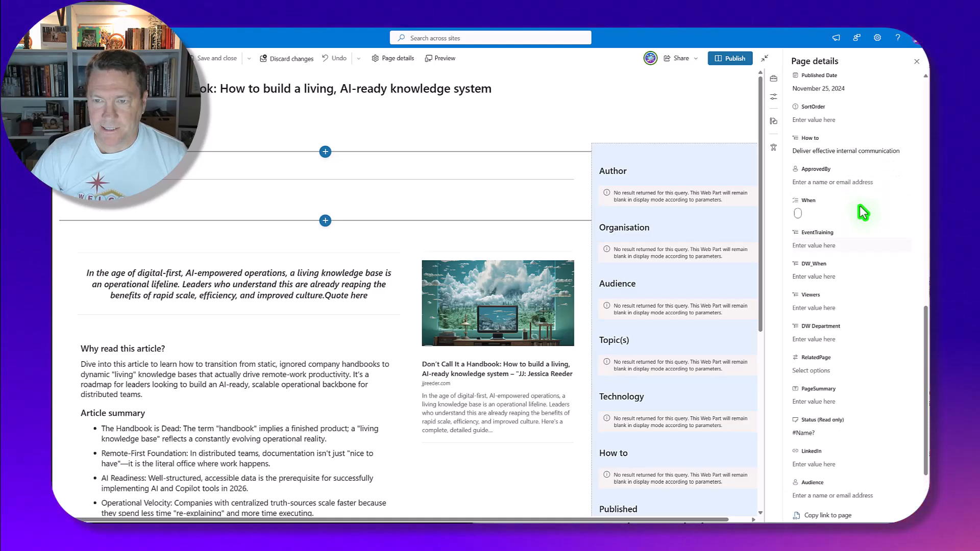
scroll(612, 250, down, 1)
scroll(613, 251, down, 5)
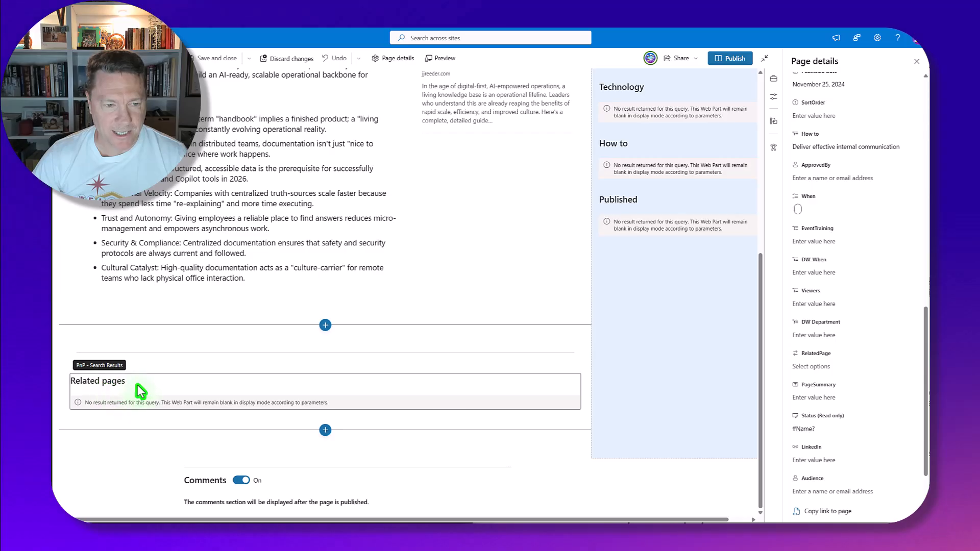
click(136, 384)
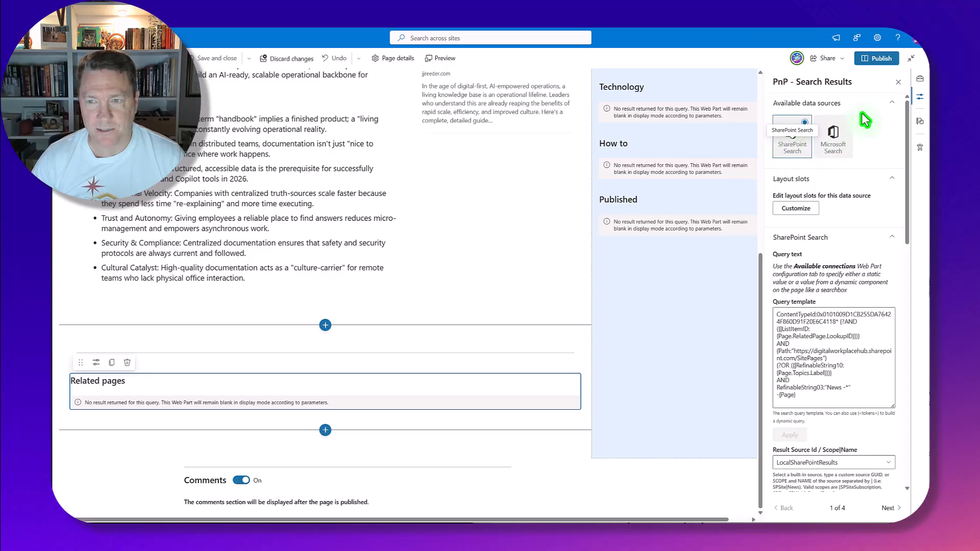
click(886, 60)
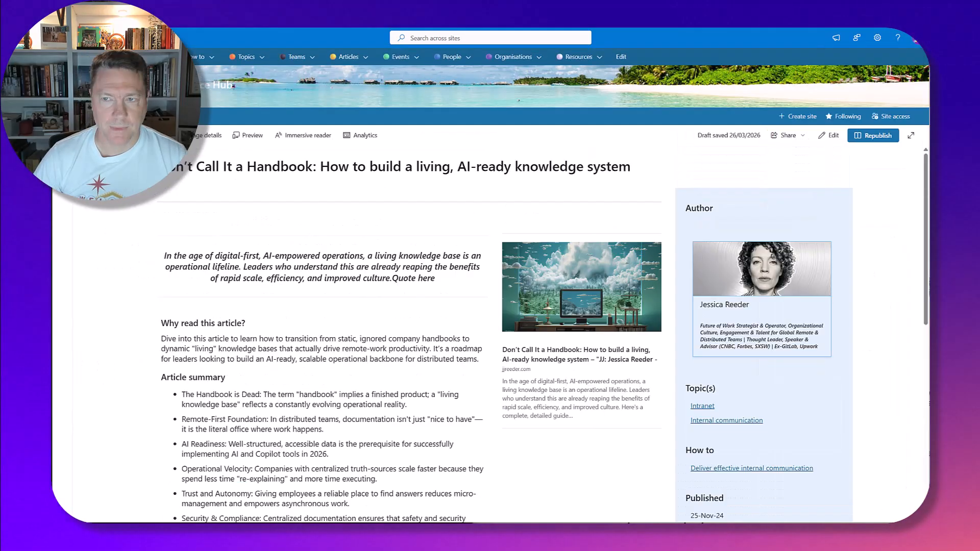
Step: Review the article's summary, sidebar author card, topics, How to link and published date, plus the Related pages cards
scroll(552, 190, down, 2)
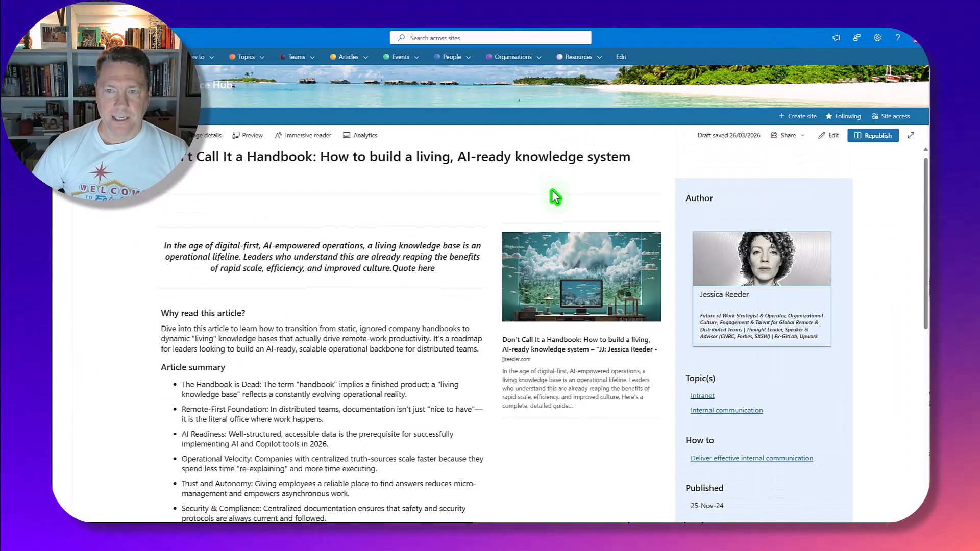
scroll(531, 203, up, 2)
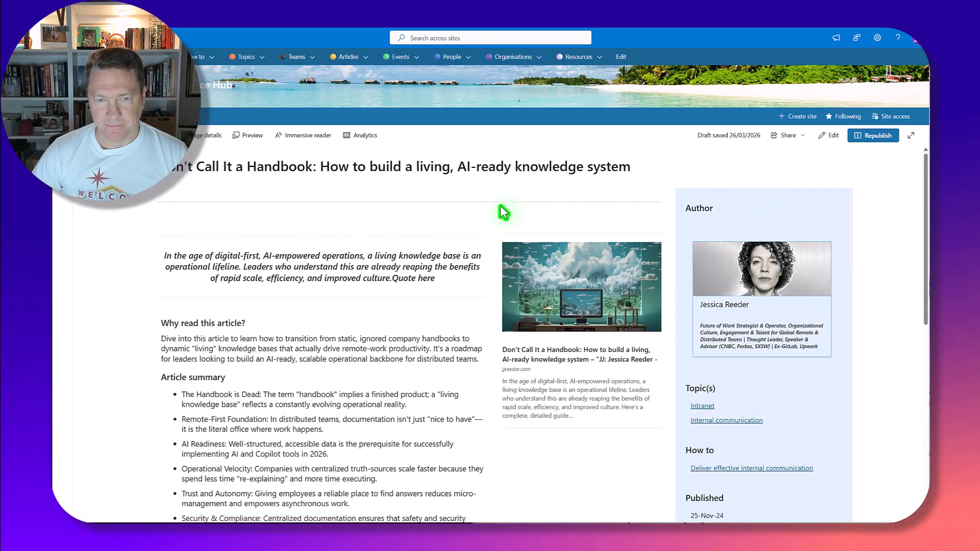
scroll(304, 202, down, 2)
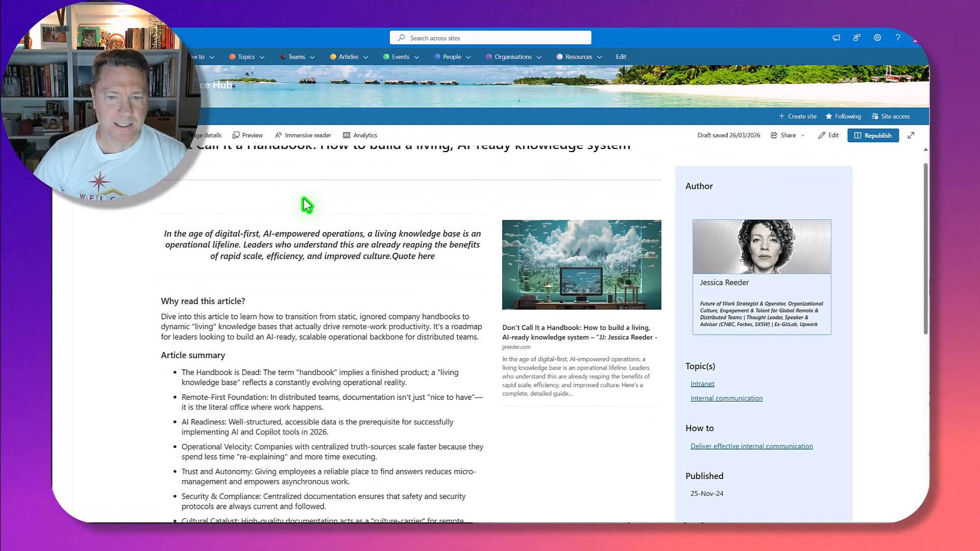
scroll(305, 200, up, 2)
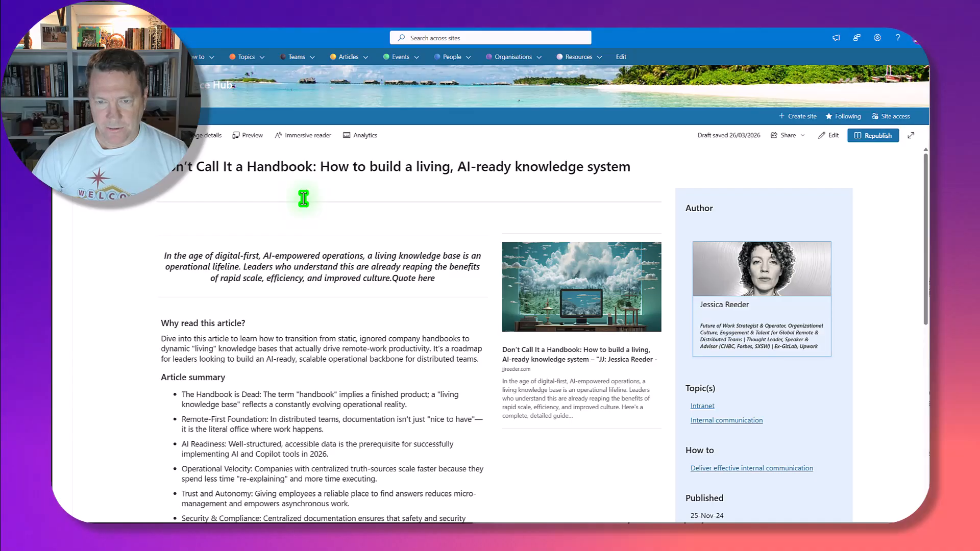
scroll(304, 198, down, 1)
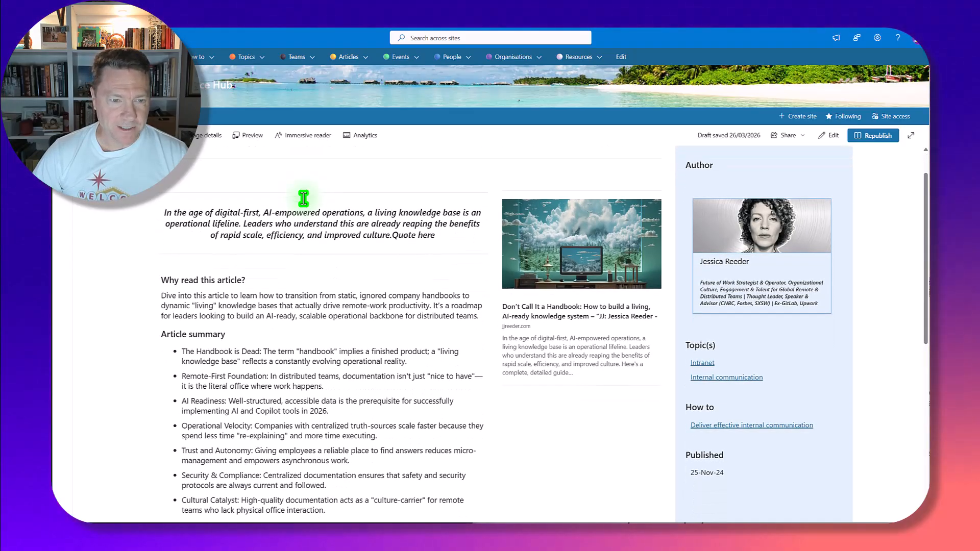
scroll(303, 198, down, 2)
scroll(303, 199, up, 3)
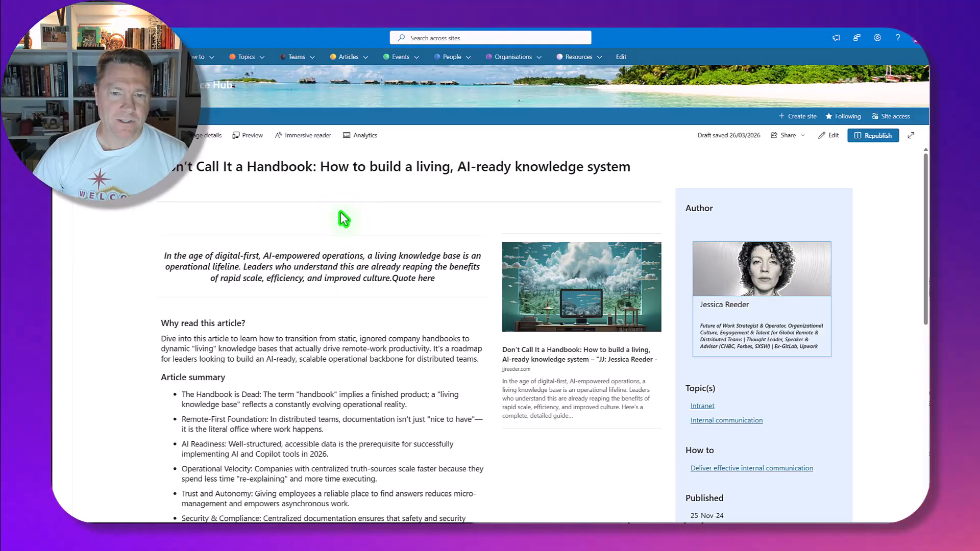
scroll(341, 212, down, 3)
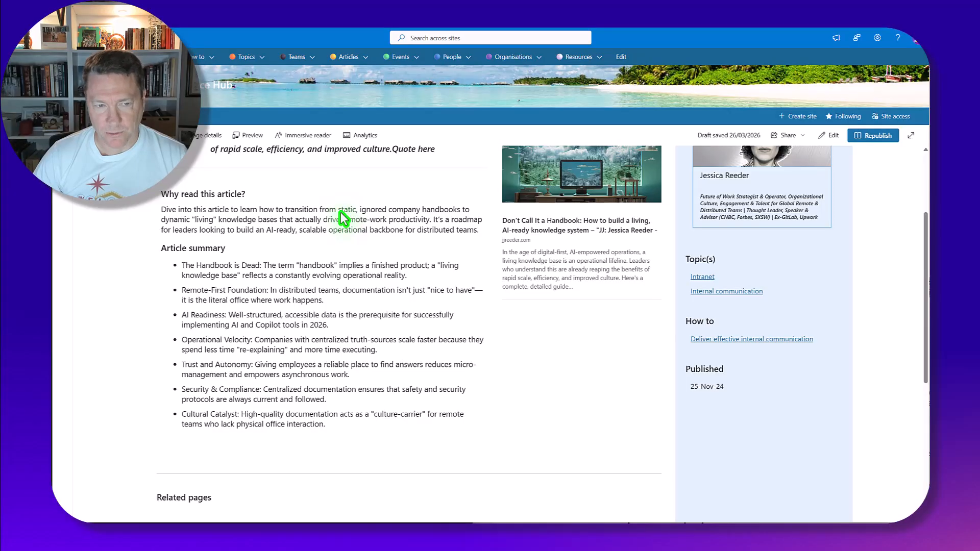
scroll(341, 217, up, 3)
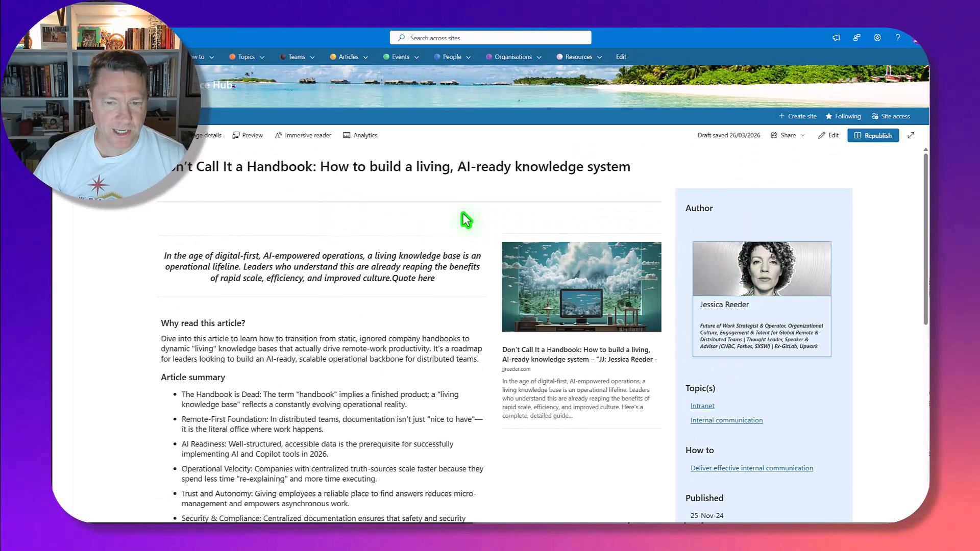
scroll(462, 213, down, 2)
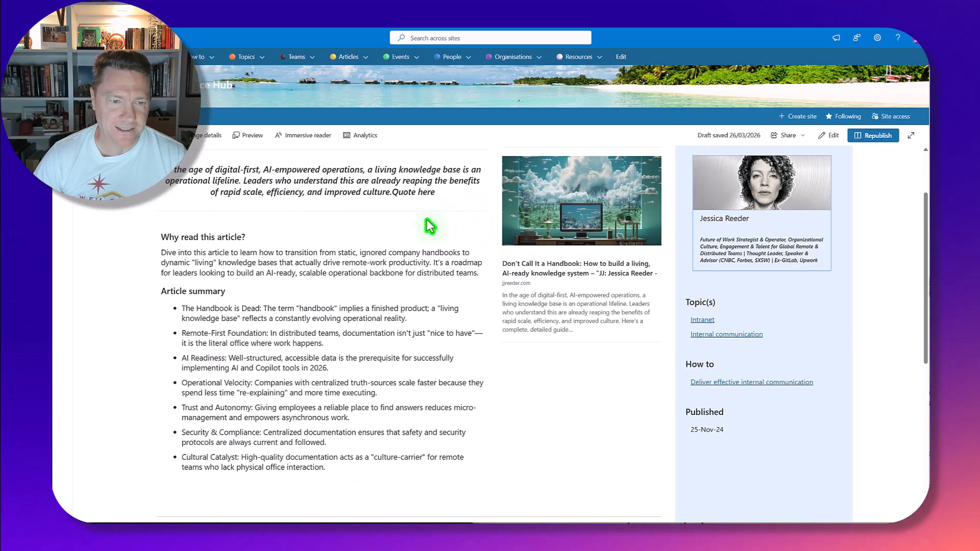
scroll(430, 225, down, 5)
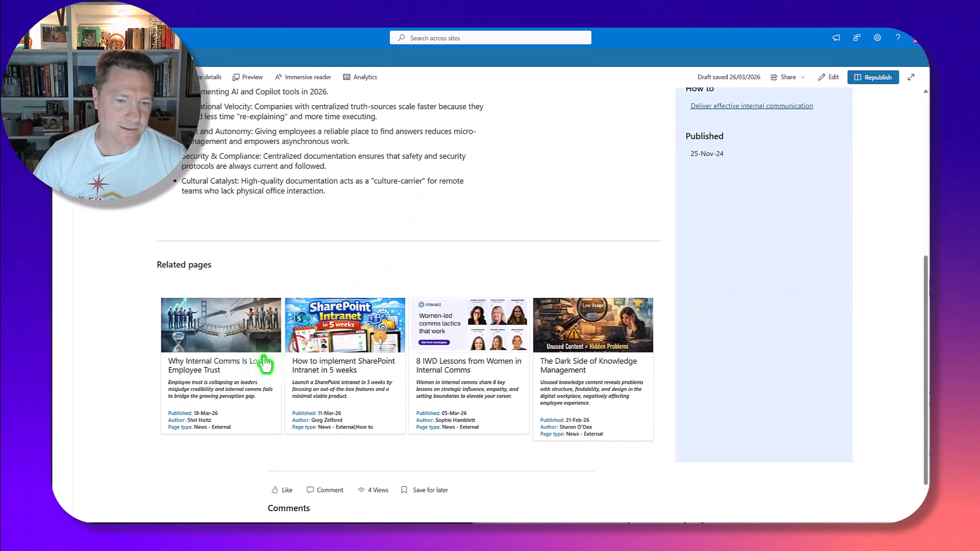
scroll(587, 335, down, 1)
scroll(583, 335, up, 6)
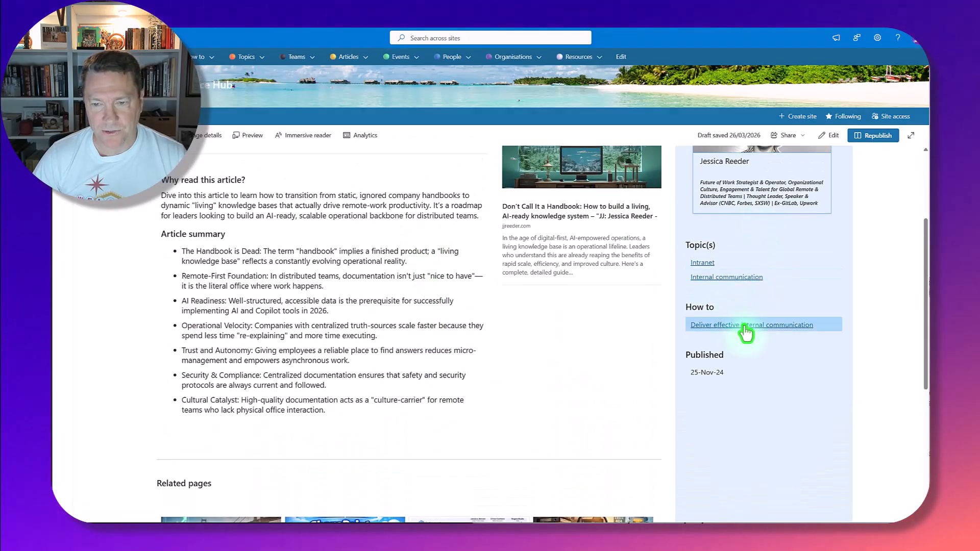
Step: Follow the article's How to link, examine that page's Related pages section, and return to the handbook article through its card
click(748, 331)
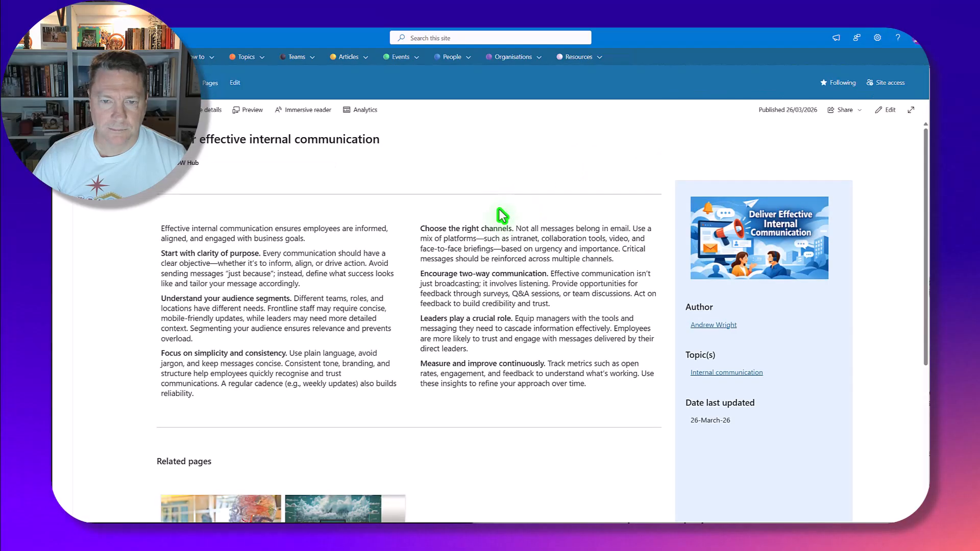
scroll(498, 223, down, 4)
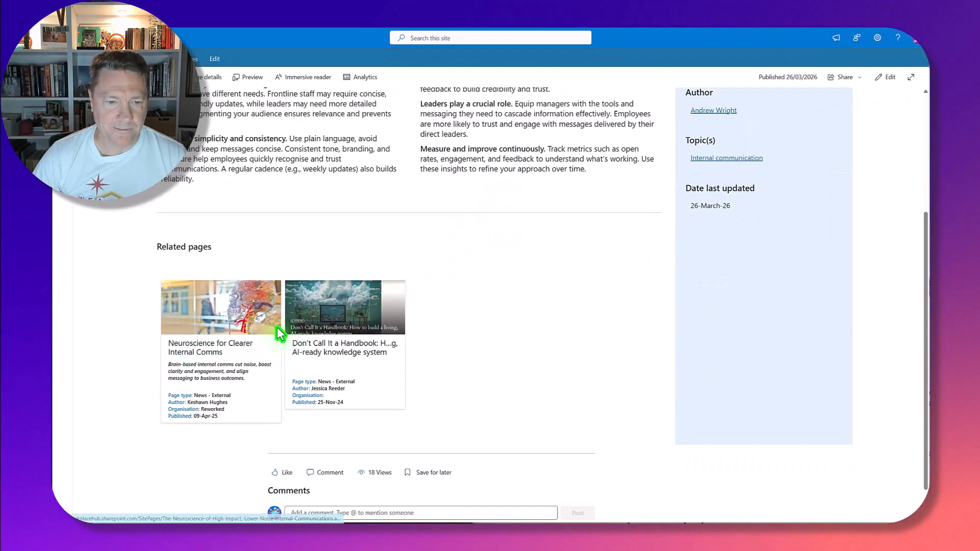
scroll(288, 310, up, 5)
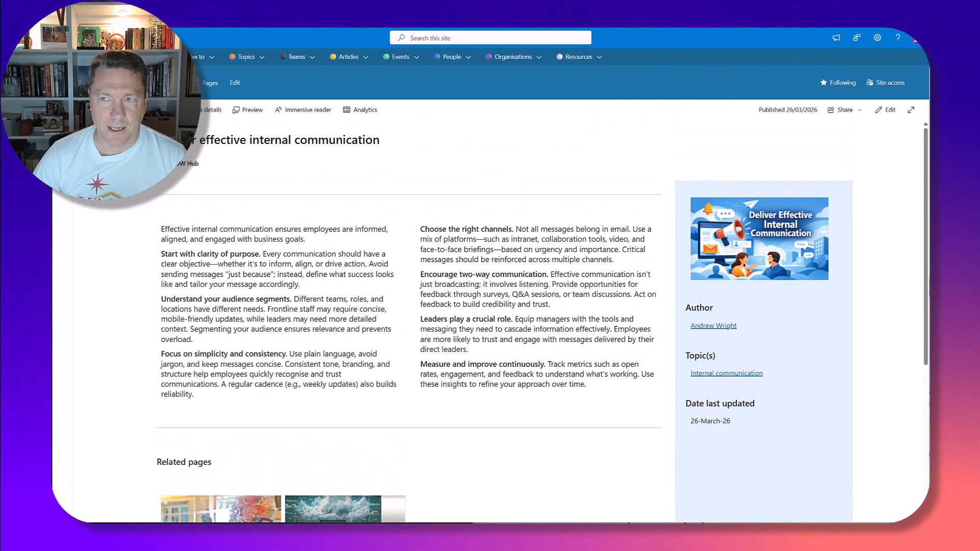
scroll(518, 170, down, 3)
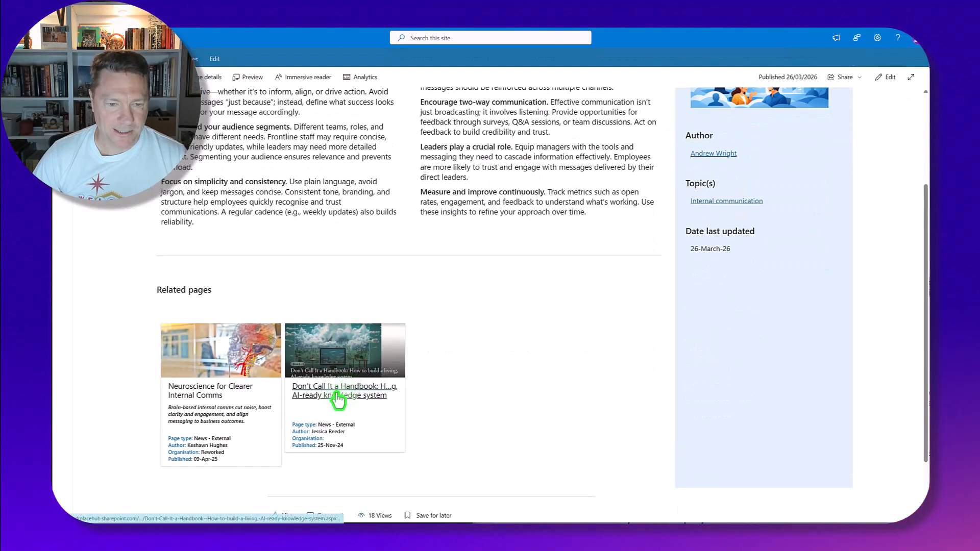
click(338, 400)
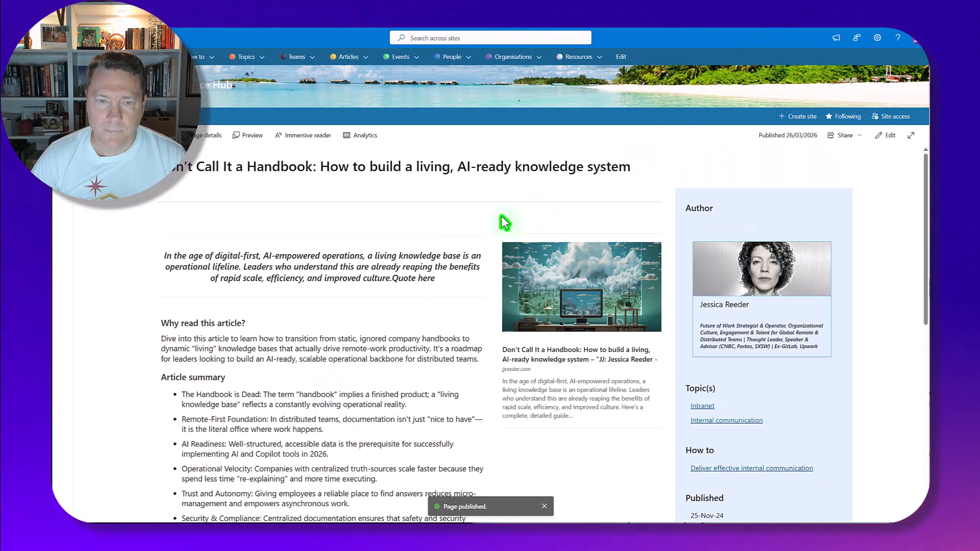
Step: Open the author's page from the article's sidebar and examine the articles listed there
scroll(501, 210, down, 4)
scroll(501, 209, up, 3)
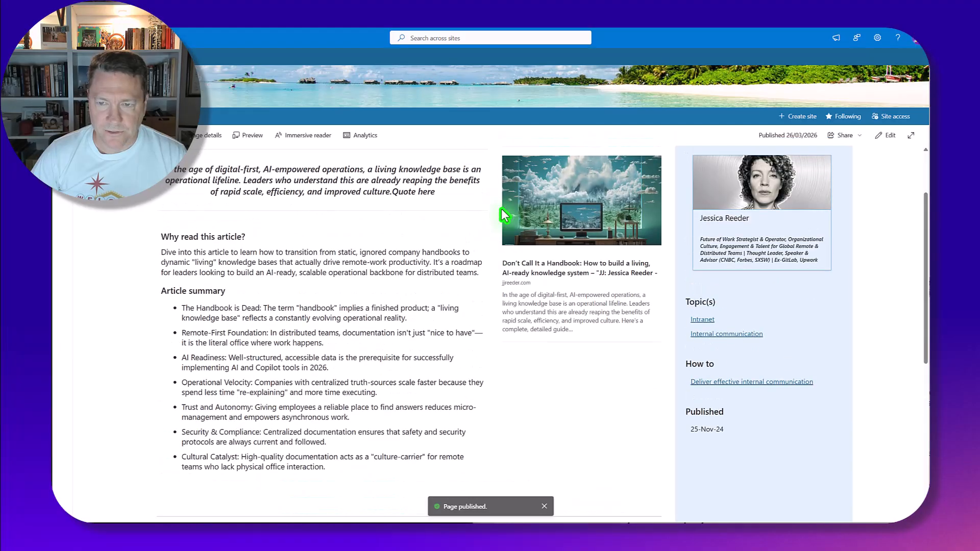
scroll(501, 209, up, 2)
click(709, 306)
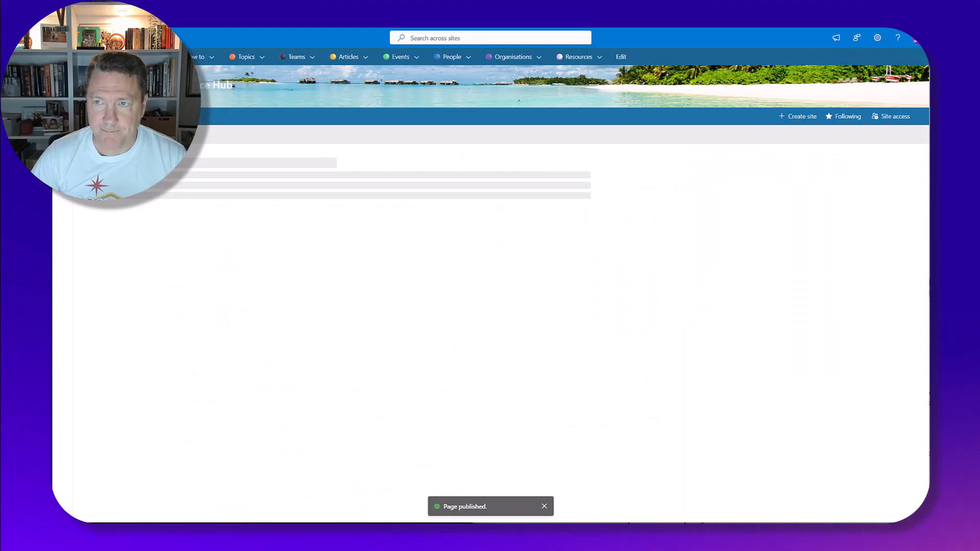
scroll(449, 232, down, 2)
scroll(409, 256, up, 2)
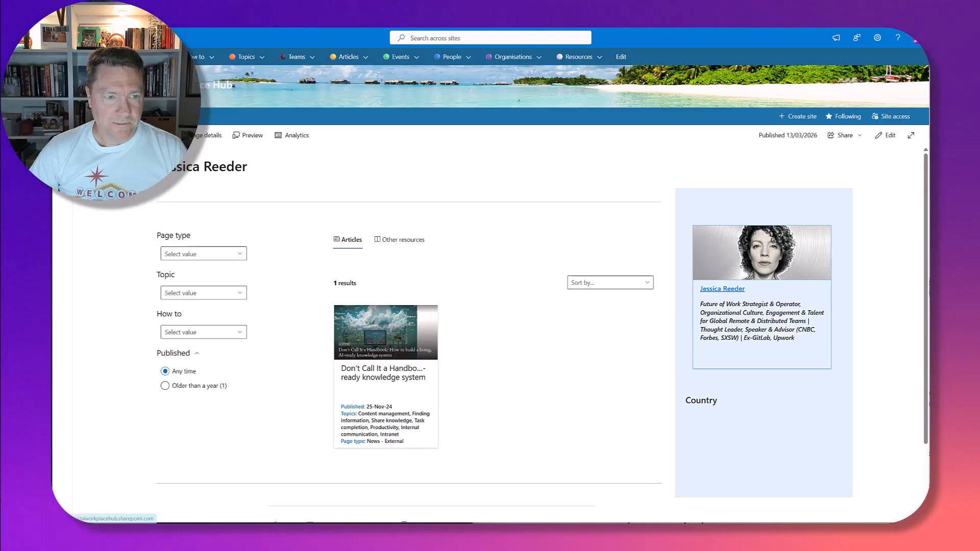
Step: Go to the site's home page and look over its Featured pages section
click(153, 85)
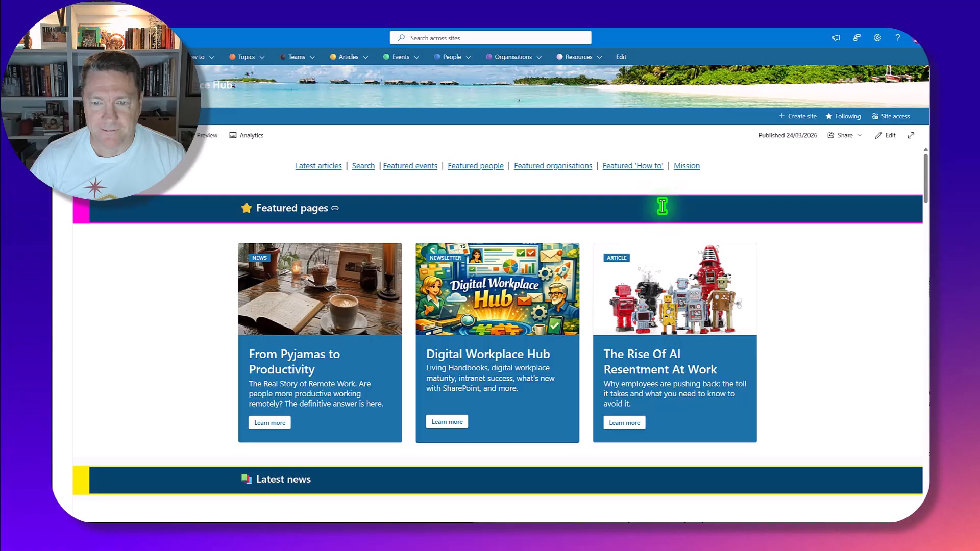
scroll(662, 207, down, 2)
scroll(663, 209, up, 2)
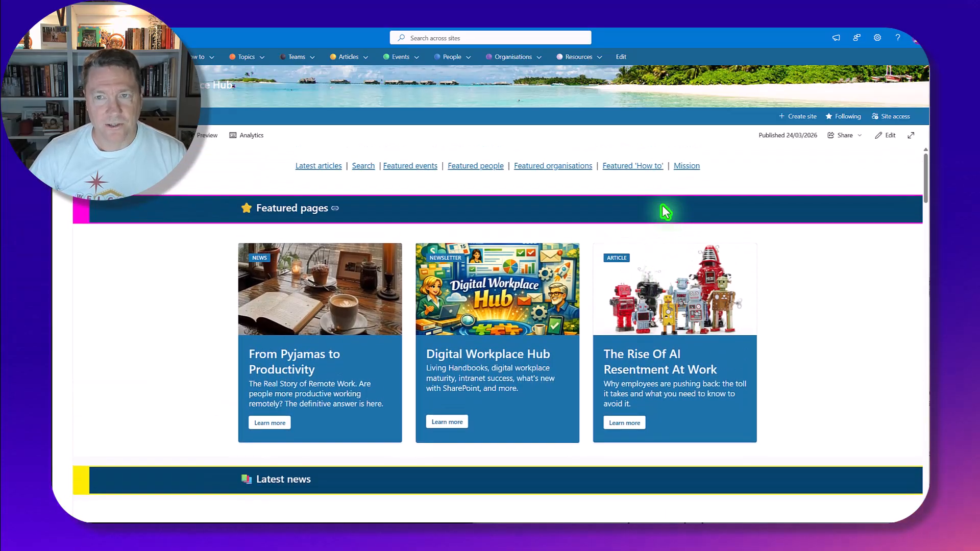